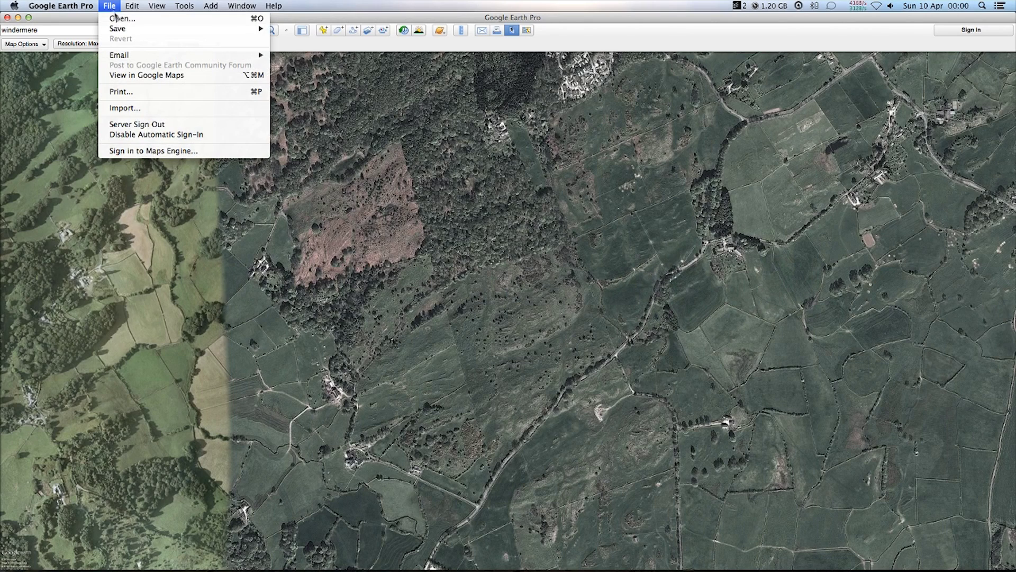
Ready a Google Earth image save at Maximum resolution (4800x2447), then return to QGIS
mouse_move(156, 31)
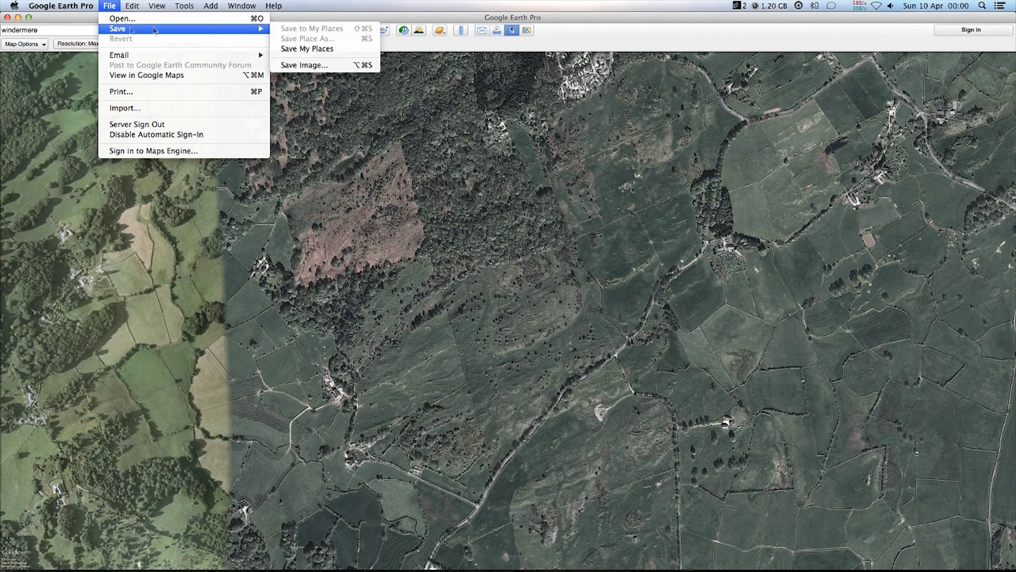
left_click(325, 65)
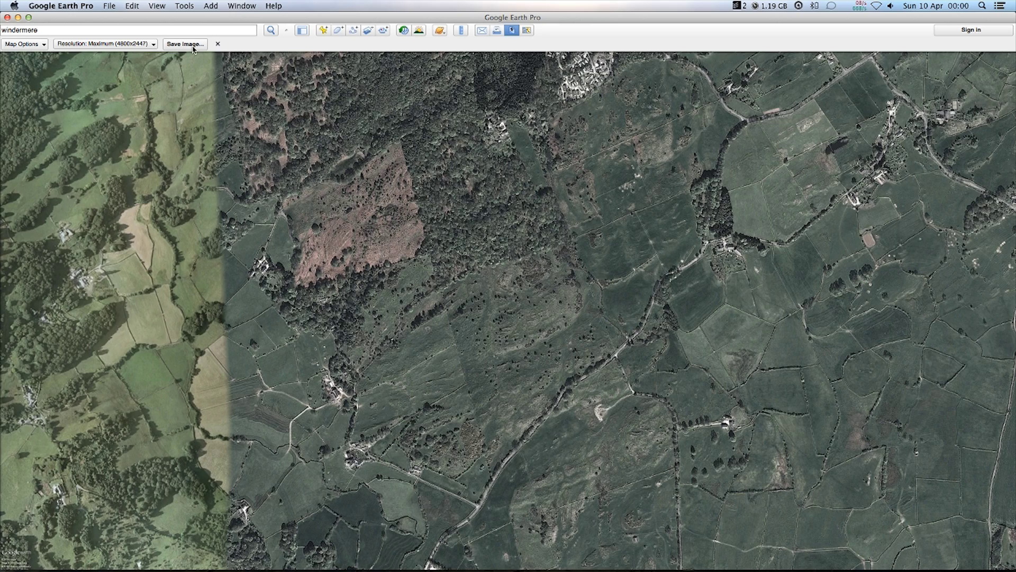
key("super+Tab")
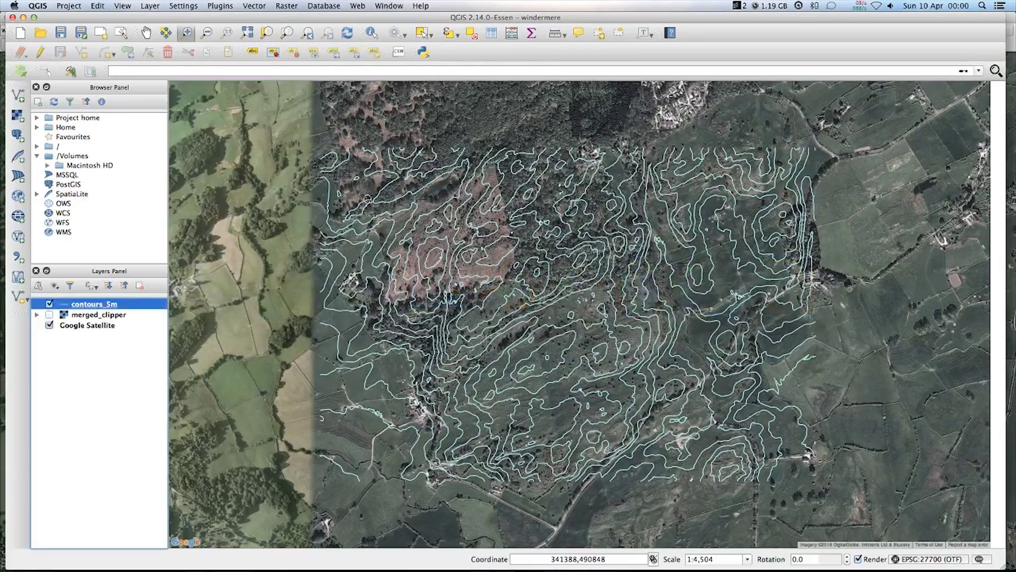
Launch the Raster > Georeferencer tool and load the GE.jpg satellite image into it
left_click(220, 5)
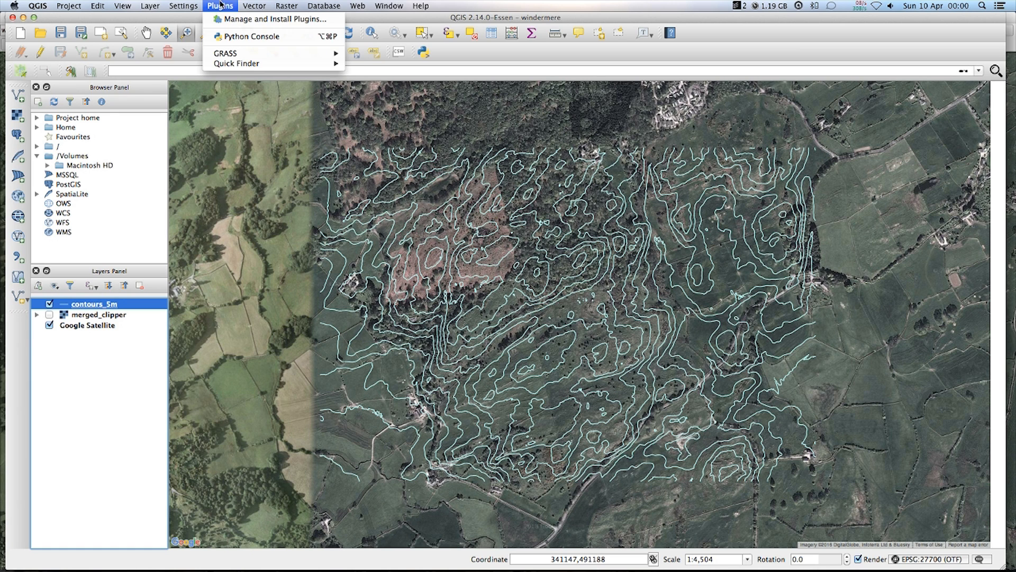
mouse_move(286, 5)
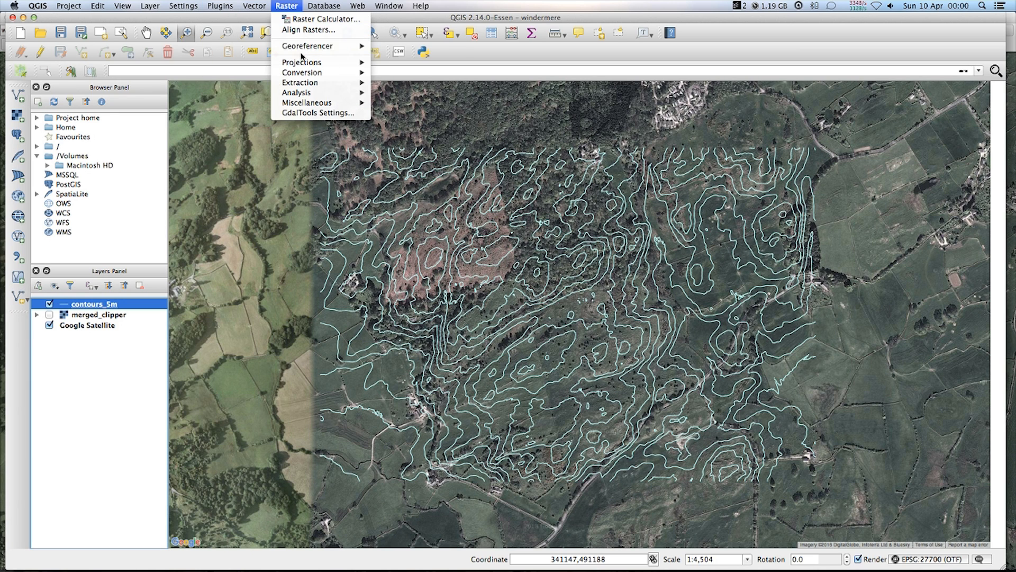
mouse_move(304, 51)
left_click(385, 47)
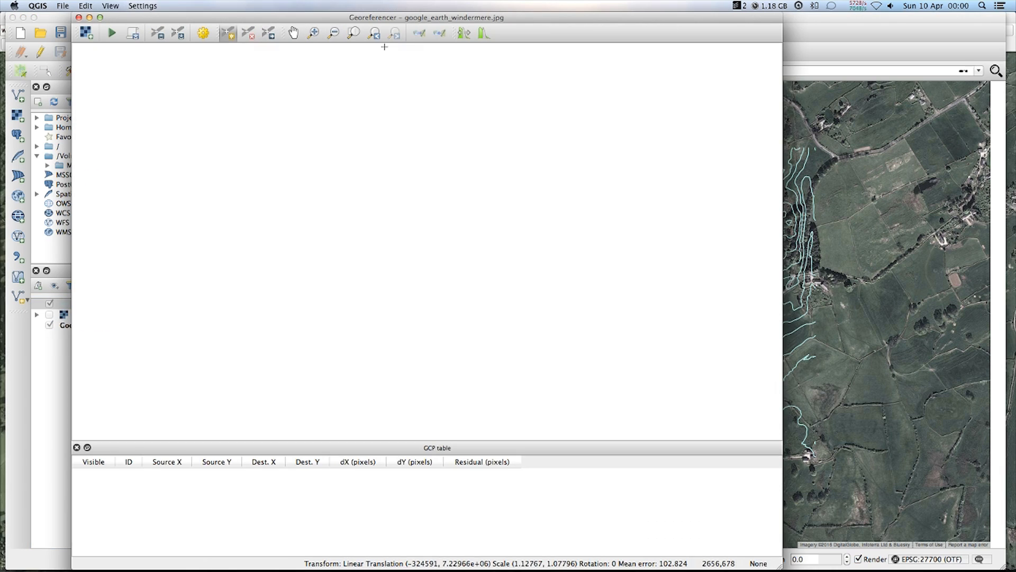
left_click_drag(235, 18, 230, 17)
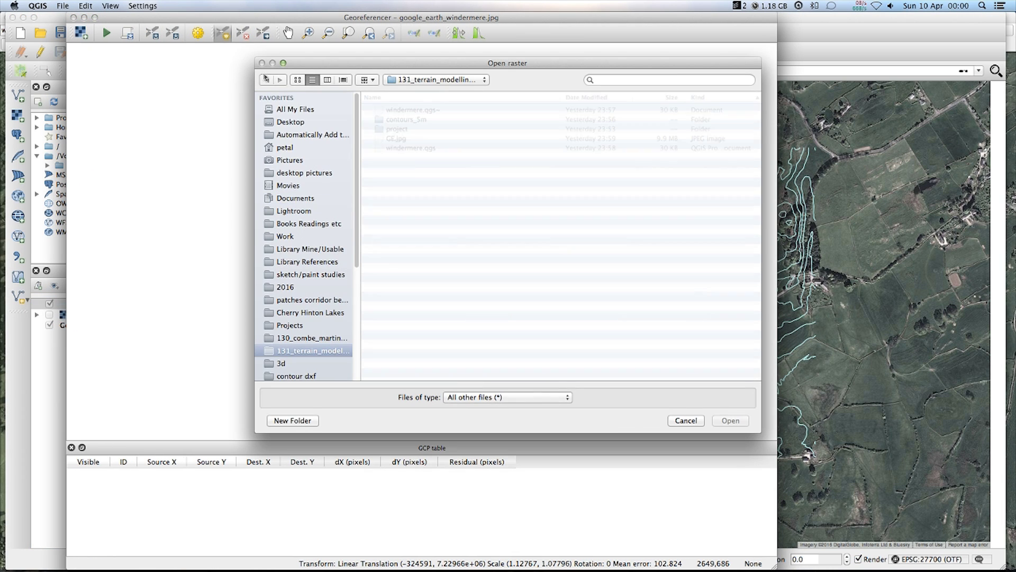
left_click(406, 139)
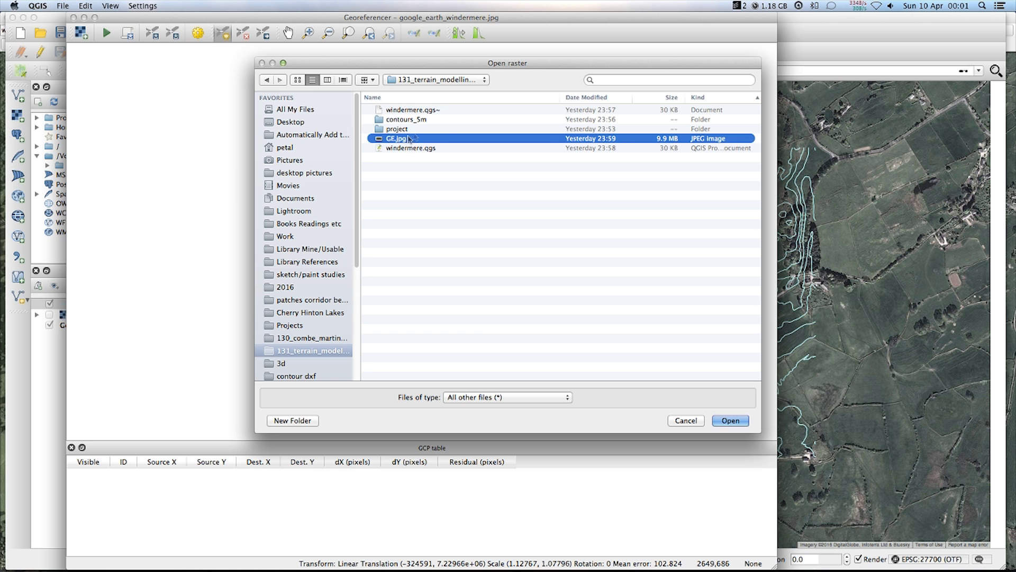
left_click(743, 421)
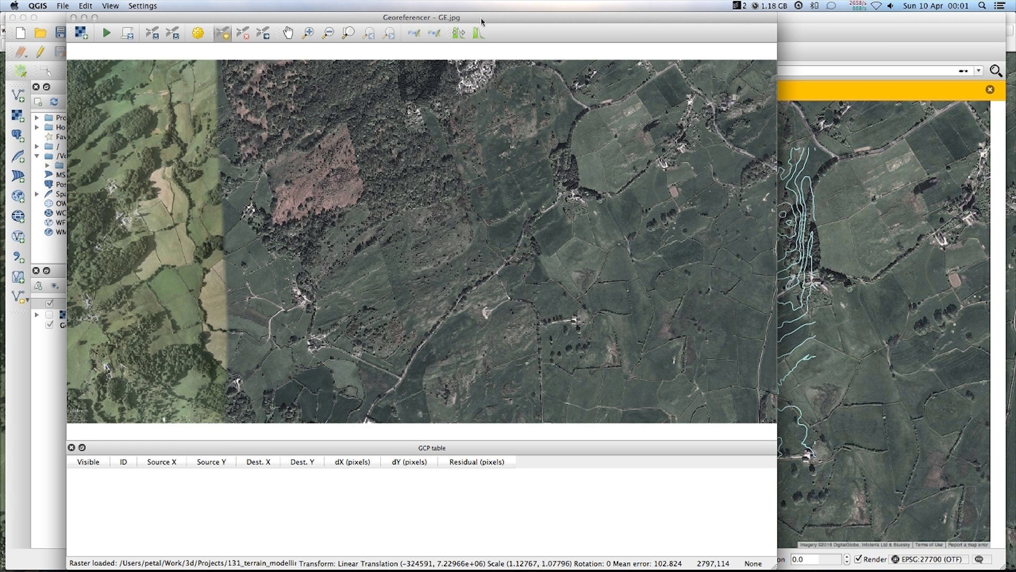
Add a control point at the farm track junction, matching it on the map with contours_5m hidden
left_click_drag(482, 21, 461, 21)
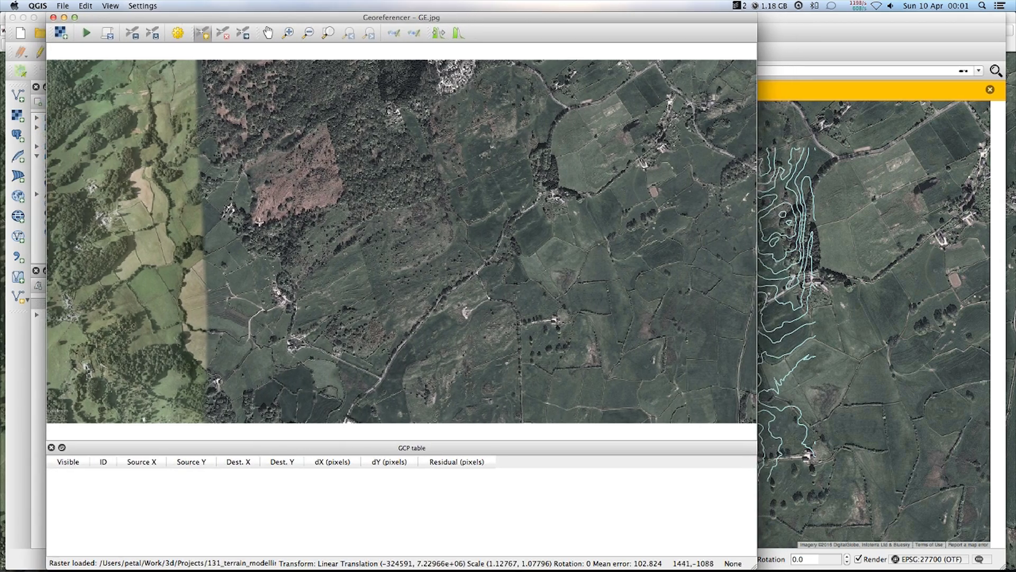
scroll(245, 311, "up", 6)
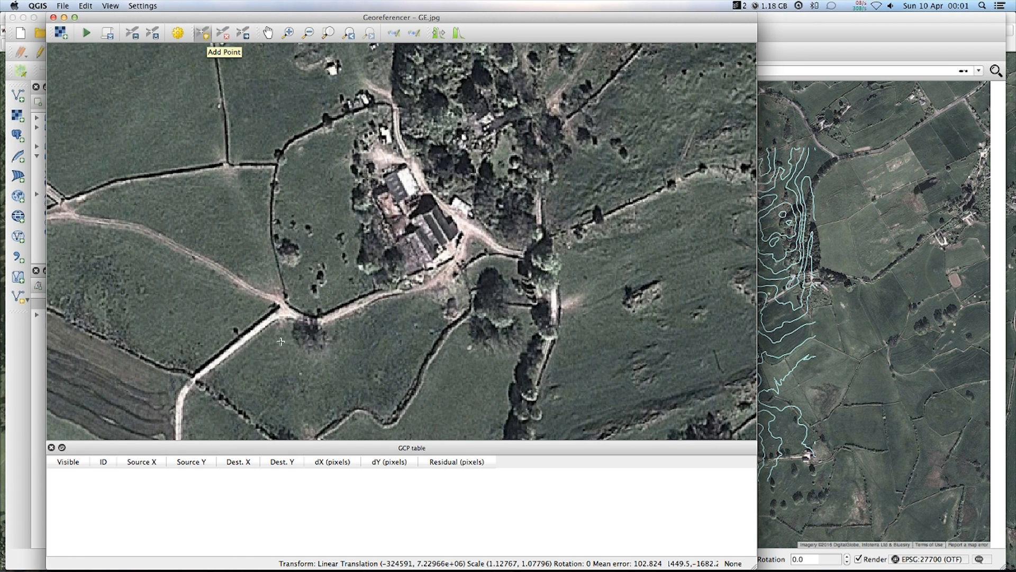
left_click(279, 307)
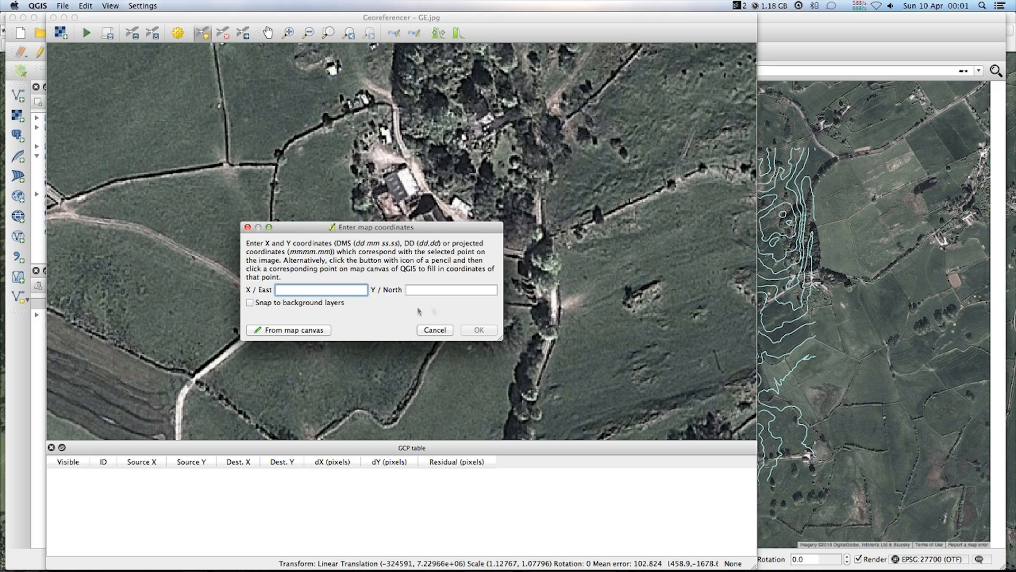
left_click(277, 333)
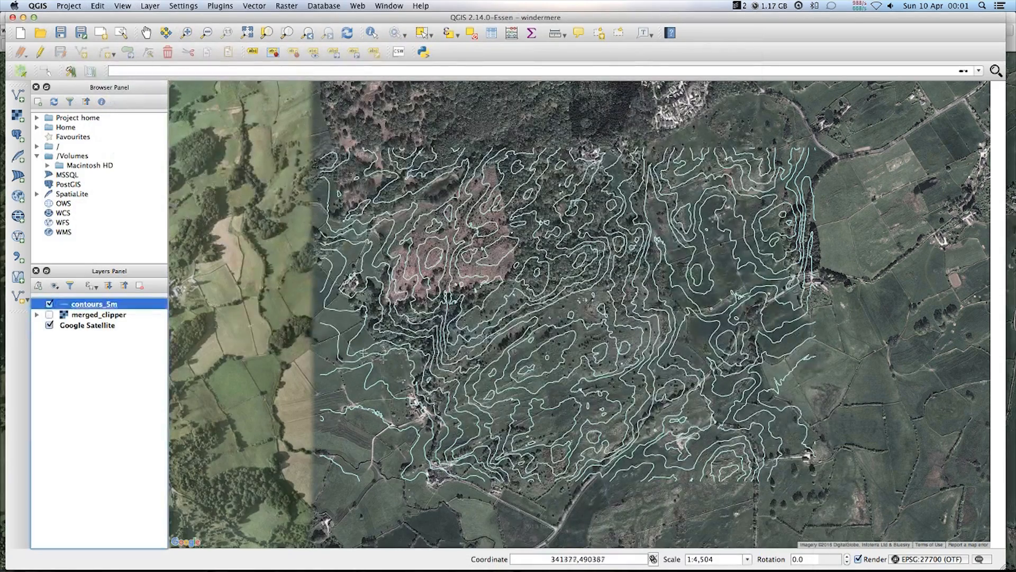
left_click(50, 304)
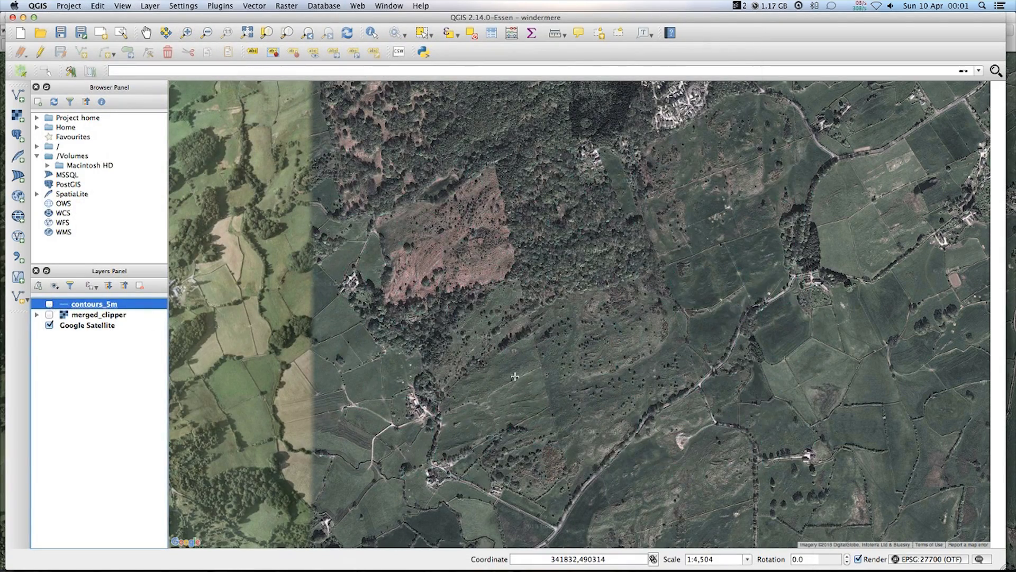
scroll(405, 433, "up", 2)
scroll(356, 411, "up", 1)
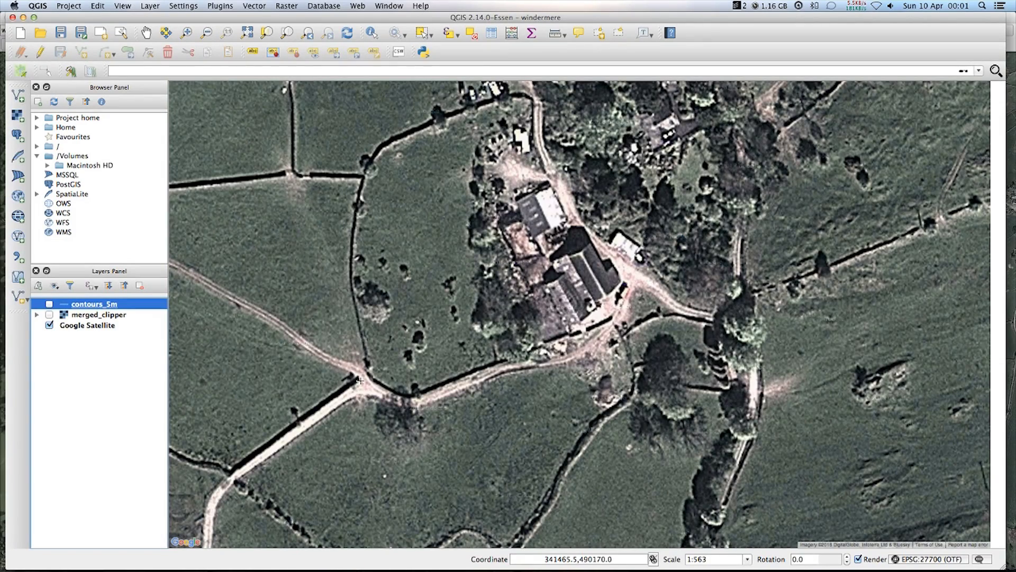
left_click(357, 380)
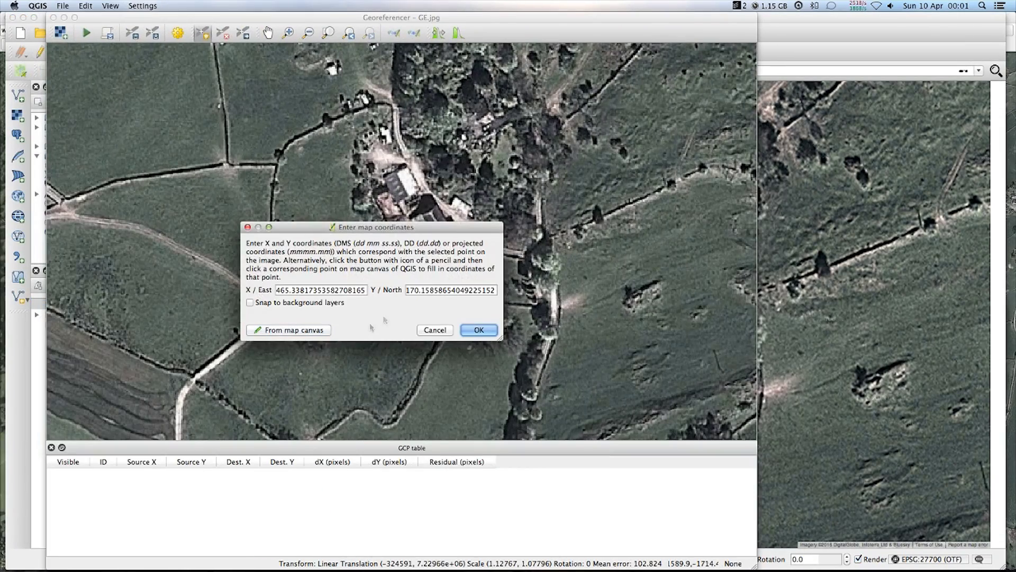
left_click(477, 329)
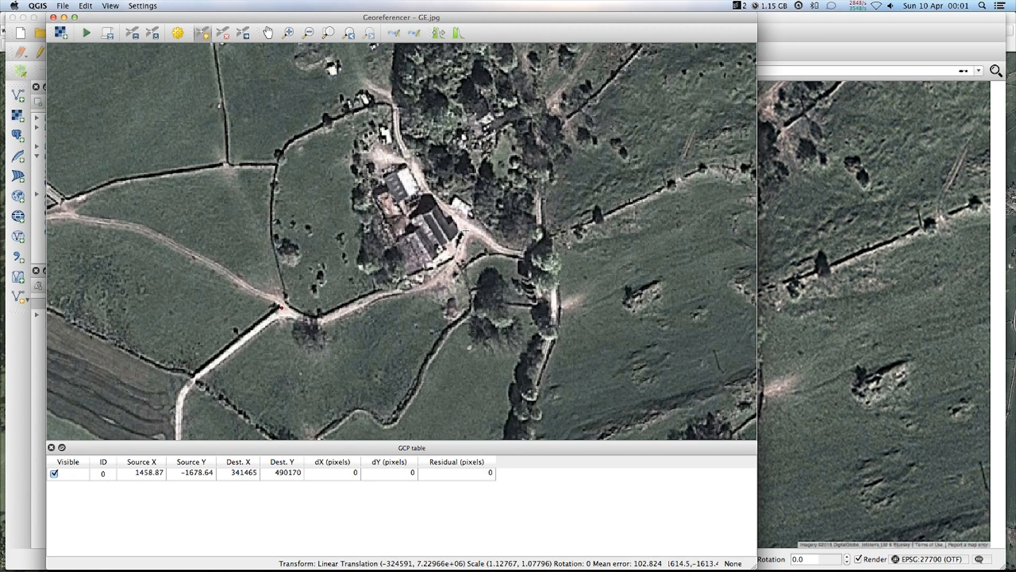
Add the second and final caravan-park control points, then bring up the transformation settings
left_click(458, 231)
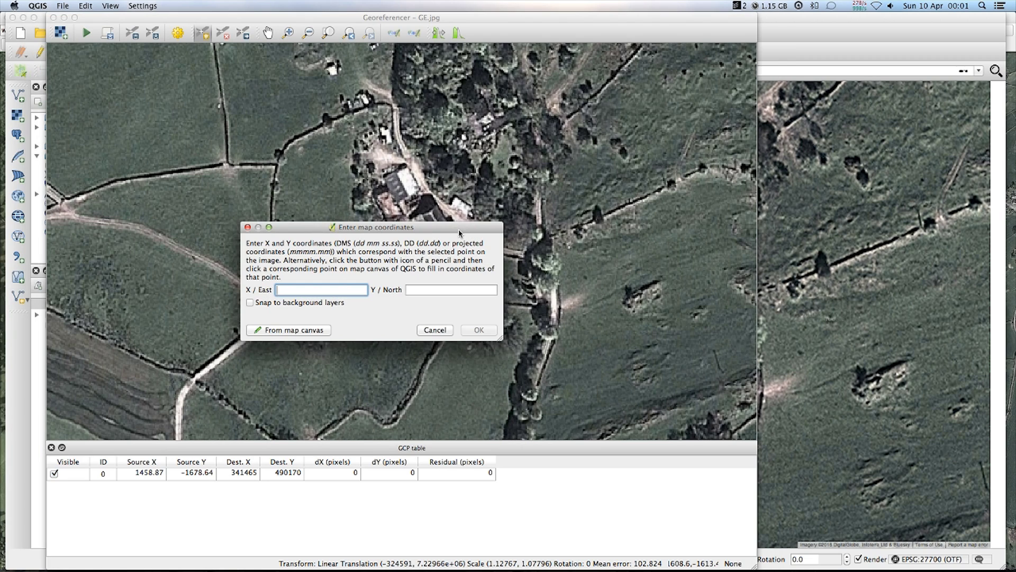
left_click(318, 329)
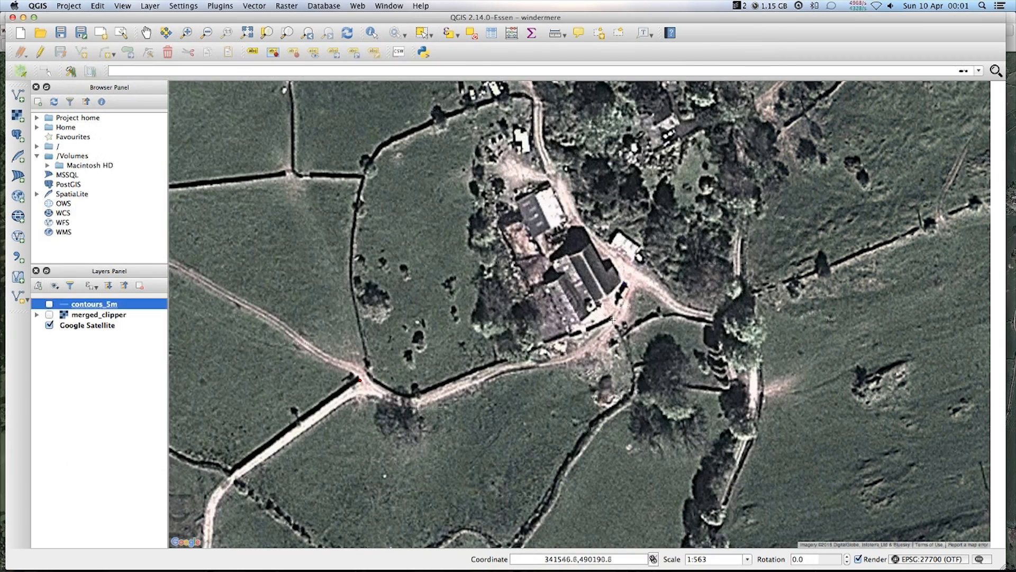
left_click(621, 281)
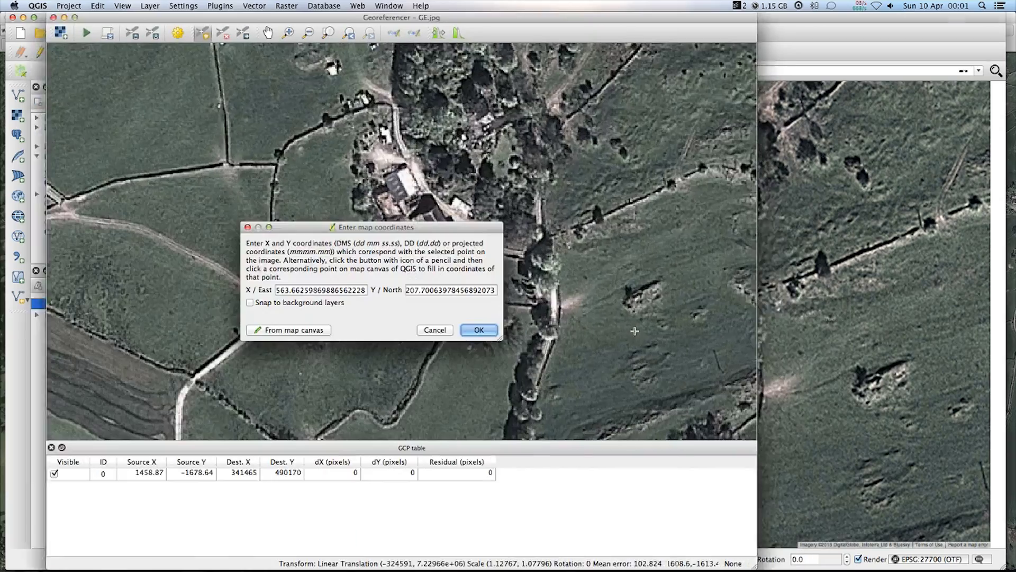
left_click(478, 330)
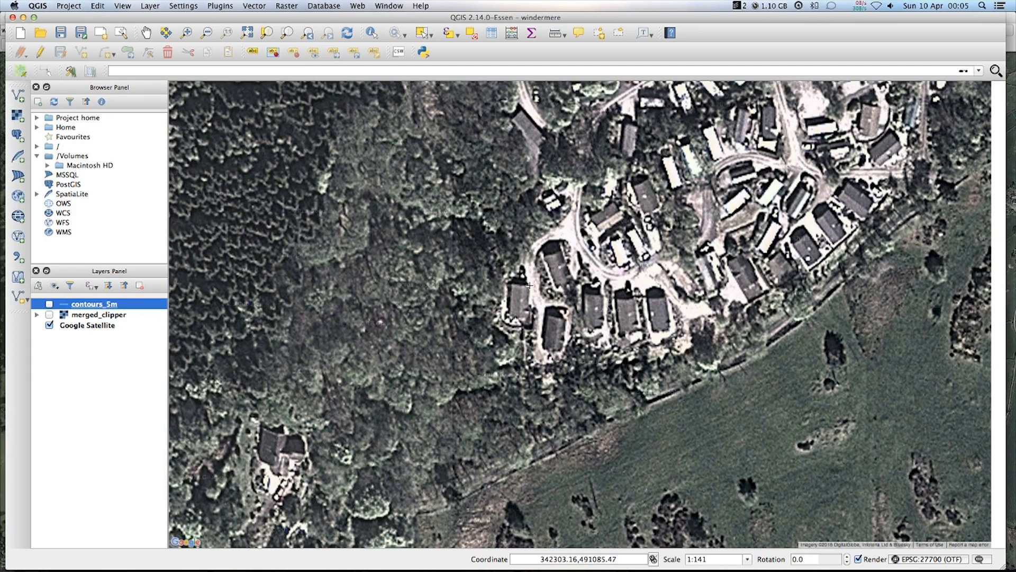
left_click(529, 286)
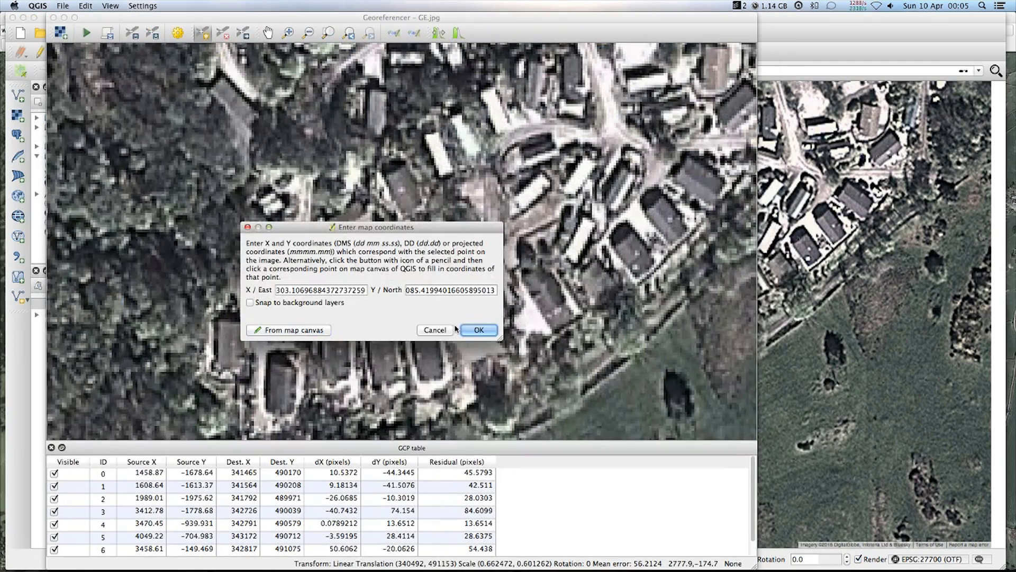
left_click(470, 329)
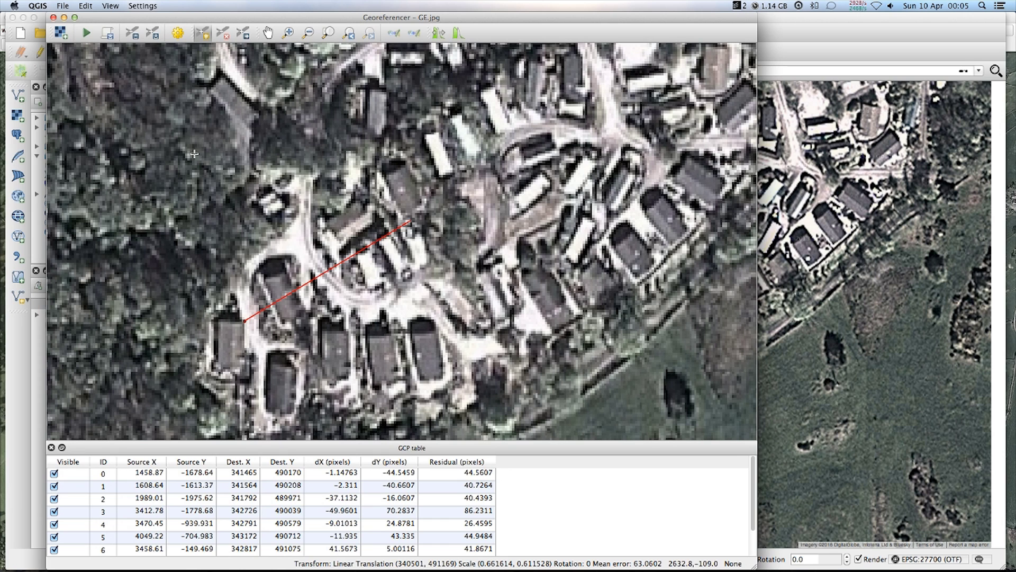
left_click(177, 33)
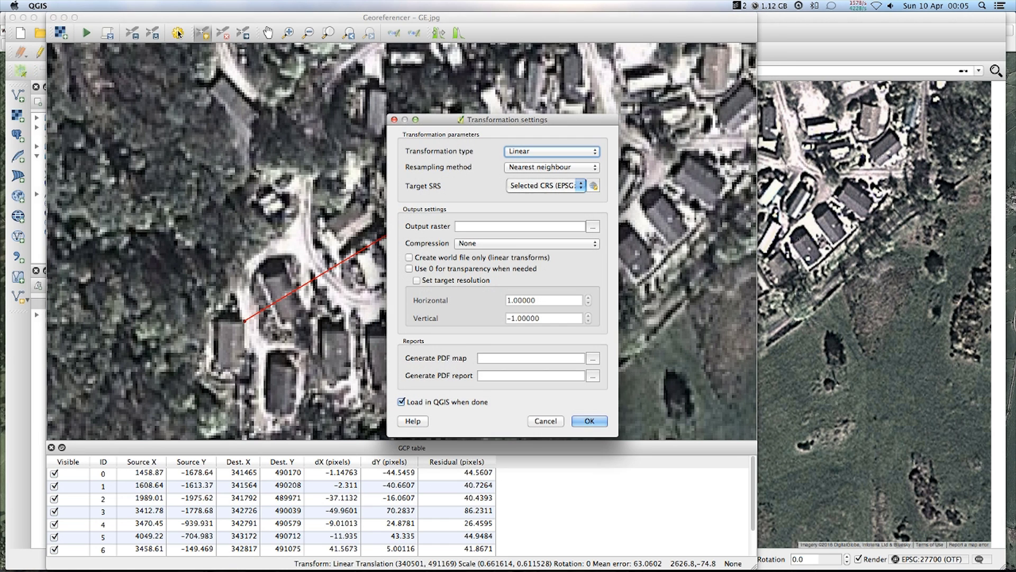
Keep the target SRS as EPSG:27700 British National Grid
left_click(580, 186)
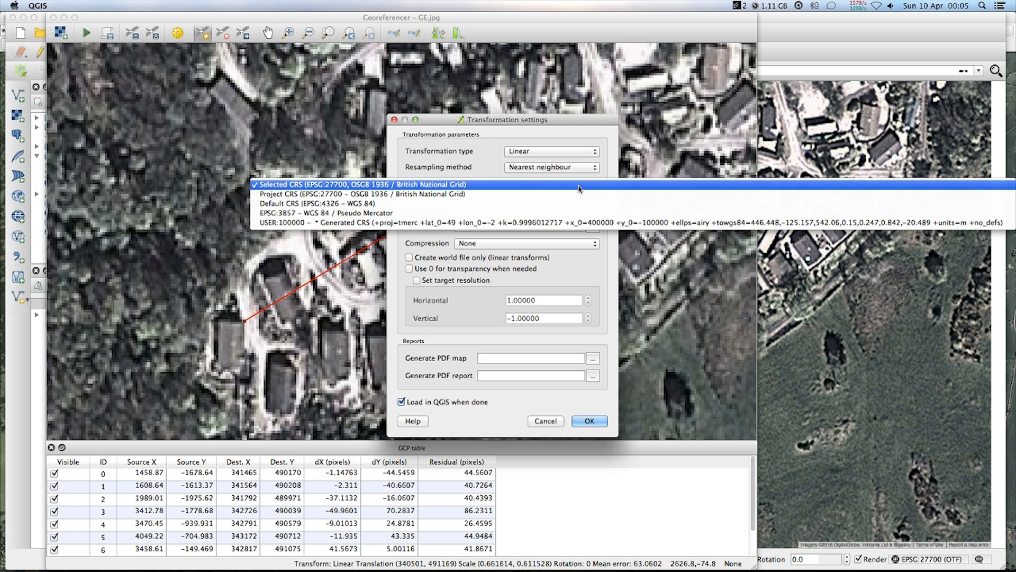
left_click(578, 185)
left_click_drag(555, 126, 550, 117)
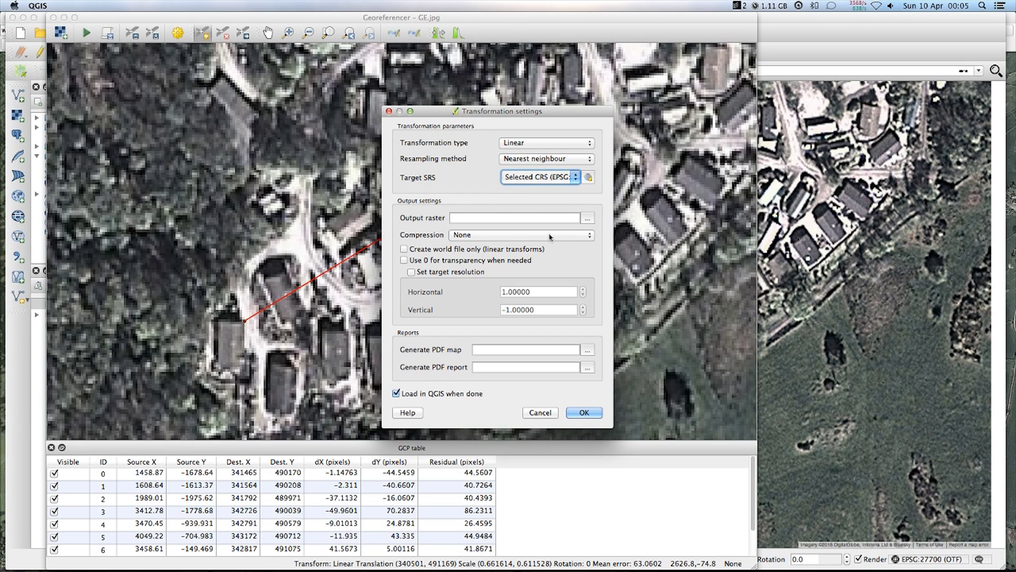
Set the output raster to GE-georef.tif with compression None and accept the settings
left_click(586, 220)
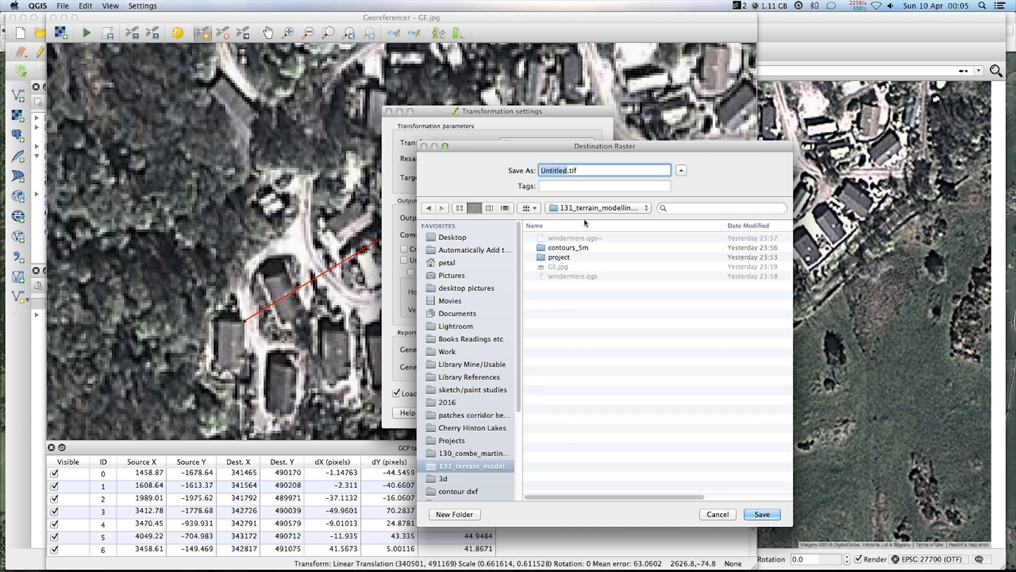
type("geo")
key("BackSpace")
key("BackSpace")
key("BackSpace")
type("GE-georef")
left_click(764, 514)
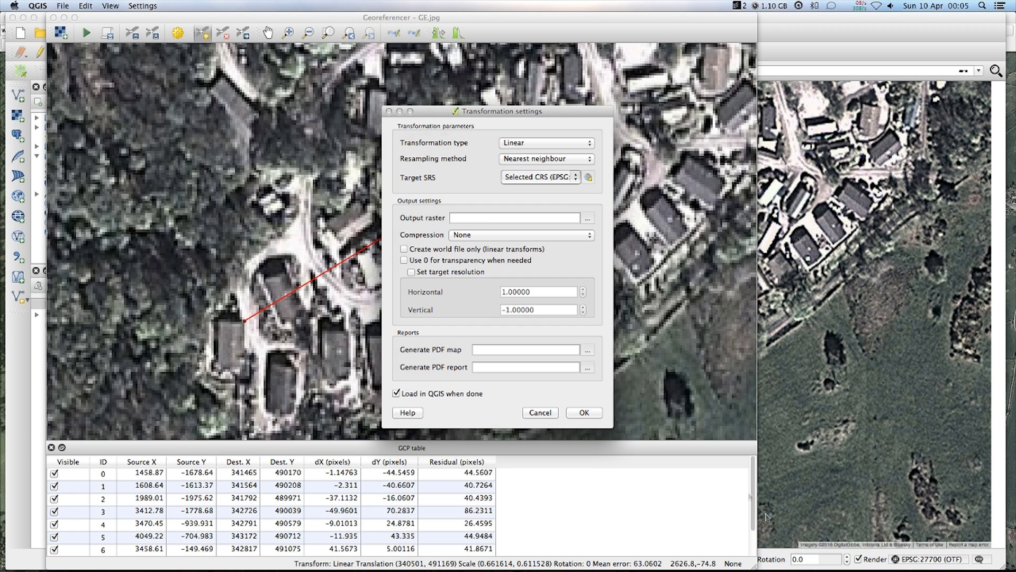
left_click(527, 238)
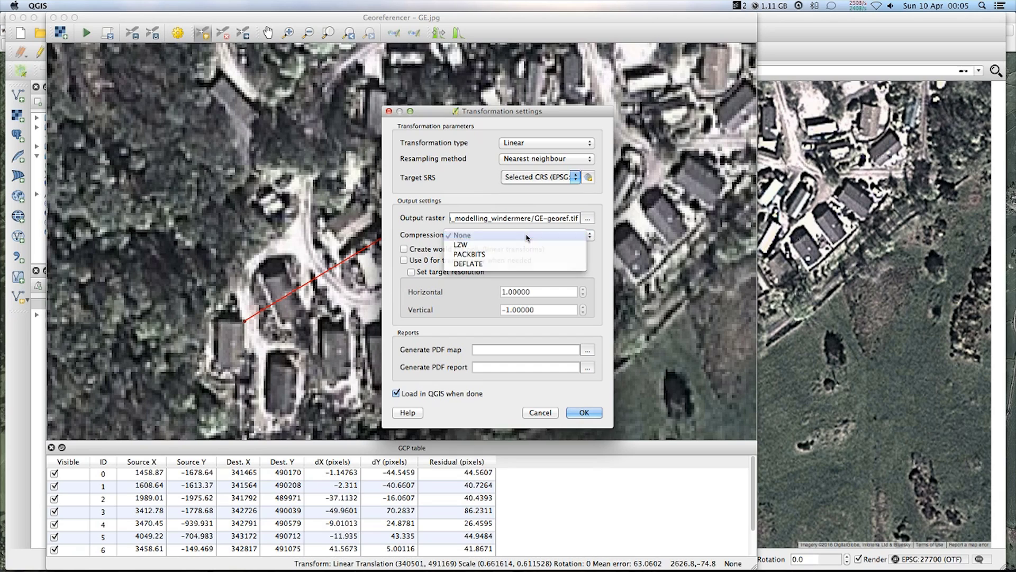
left_click(527, 238)
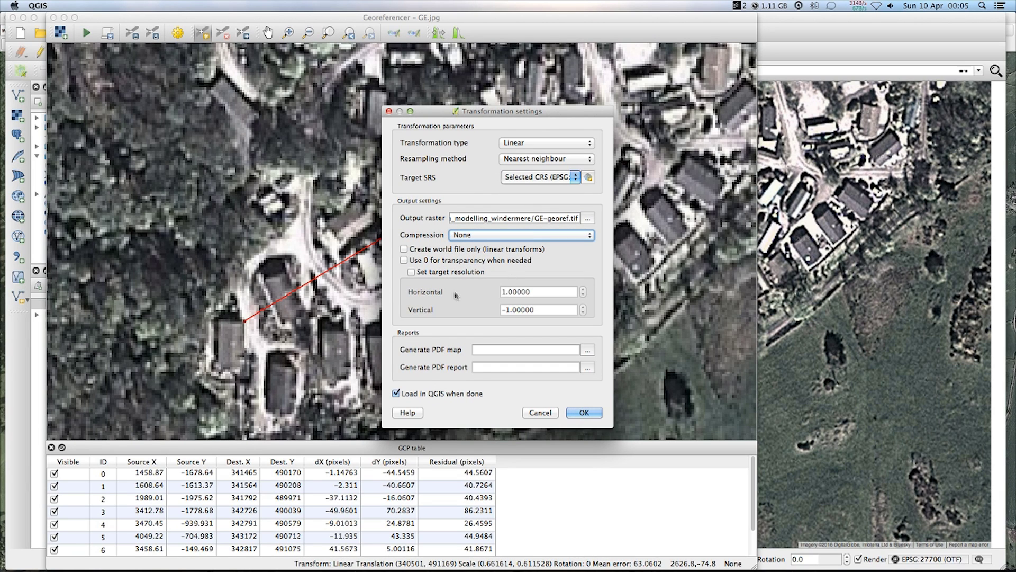
left_click(583, 413)
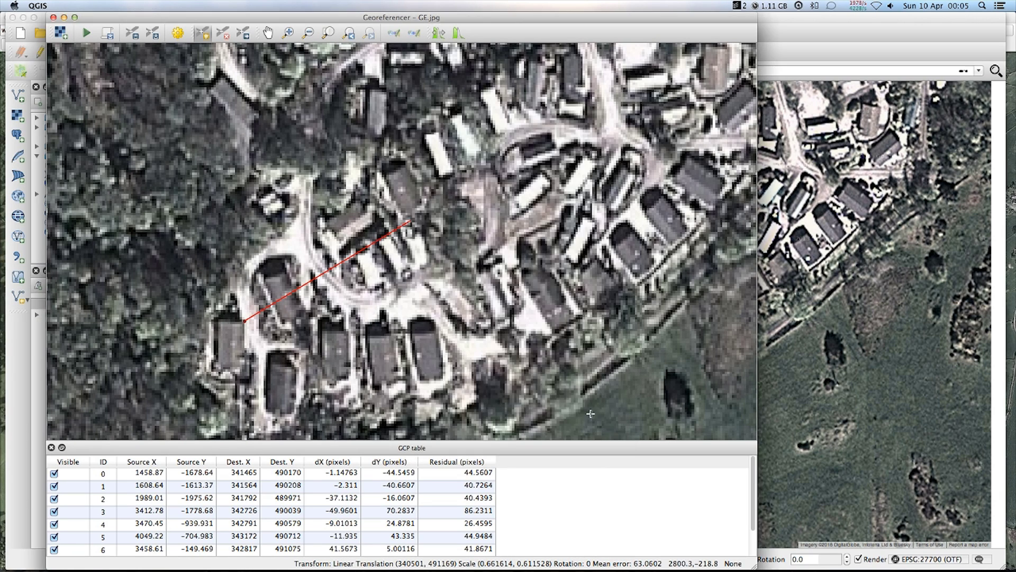
Run the georeferencing, hide Google Satellite, and show the merged_clipper elevation raster
left_click(86, 34)
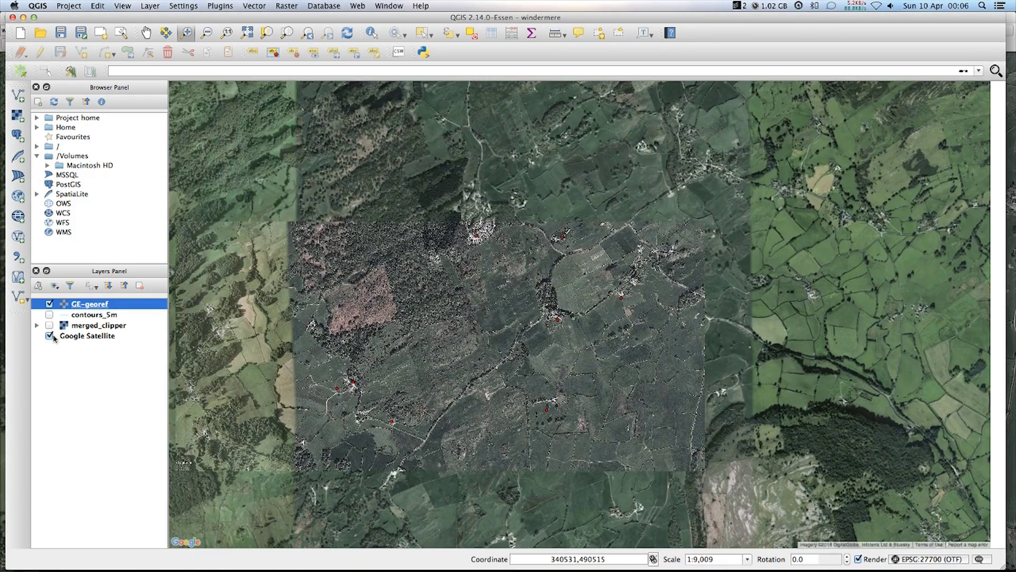
left_click(49, 335)
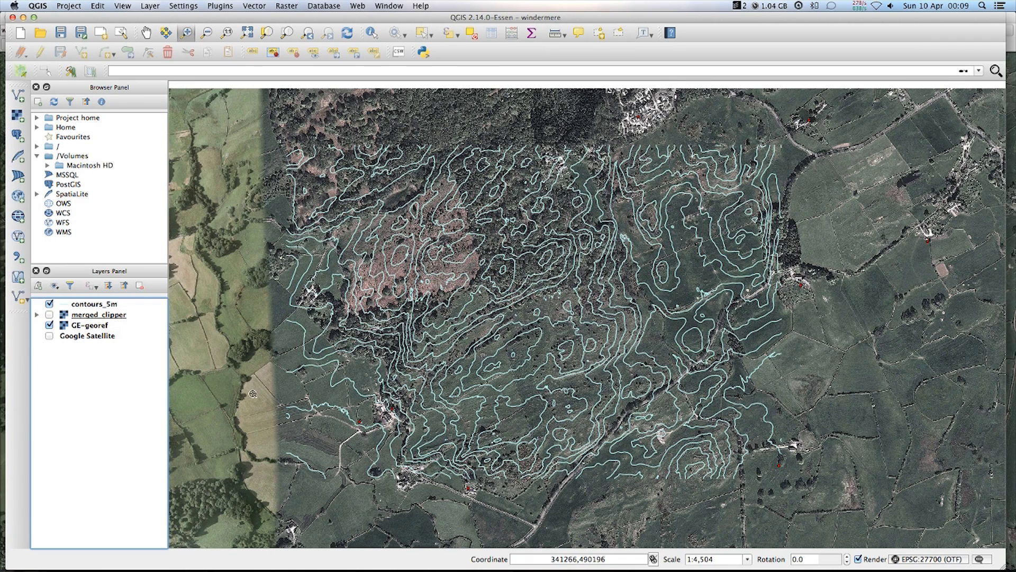
left_click(49, 315)
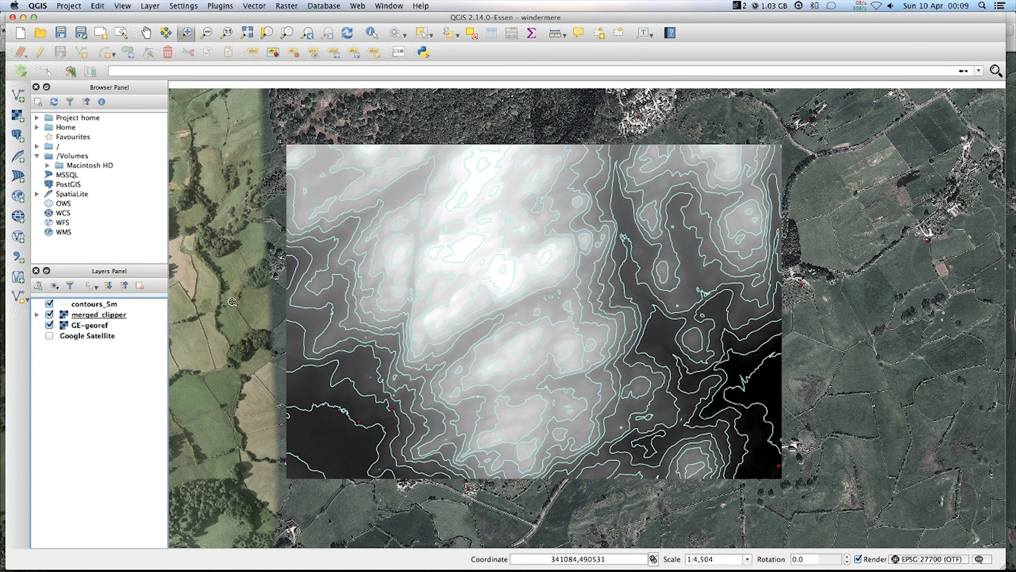
Set up the Raster Clipper: input GE-georef, output georef_clipped.tif, no data value 0
left_click(286, 6)
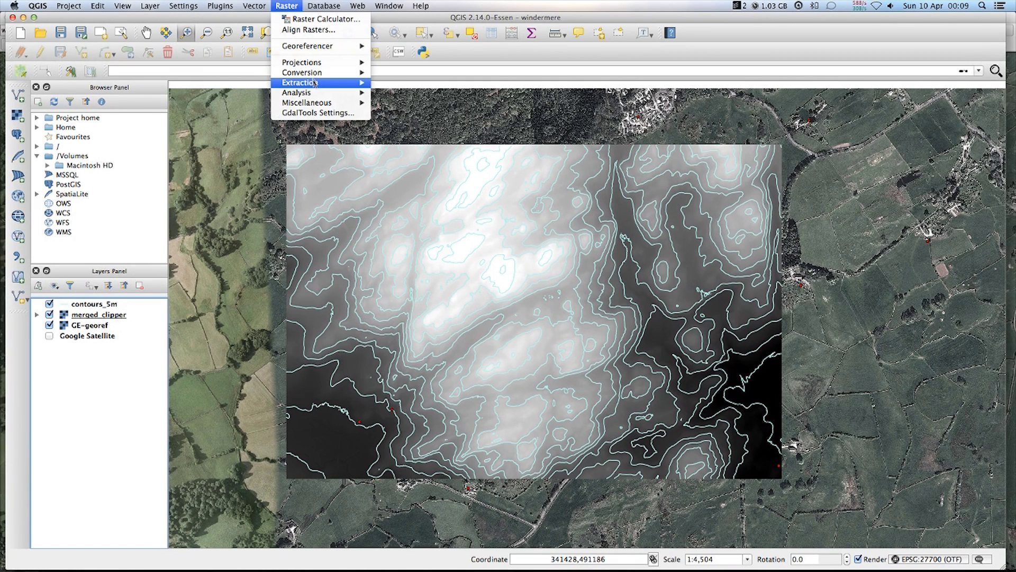
mouse_move(315, 83)
left_click(394, 93)
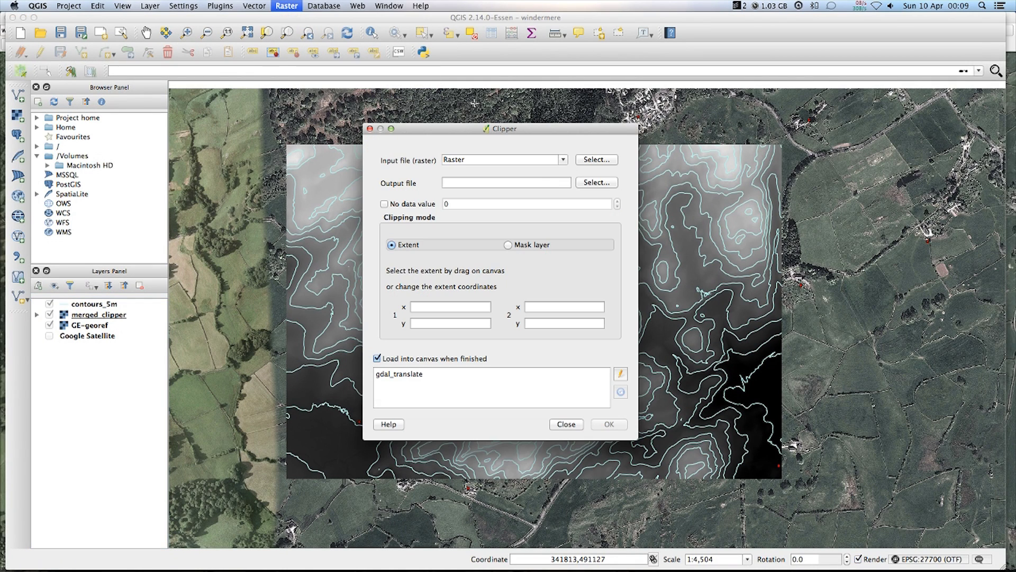
left_click(562, 159)
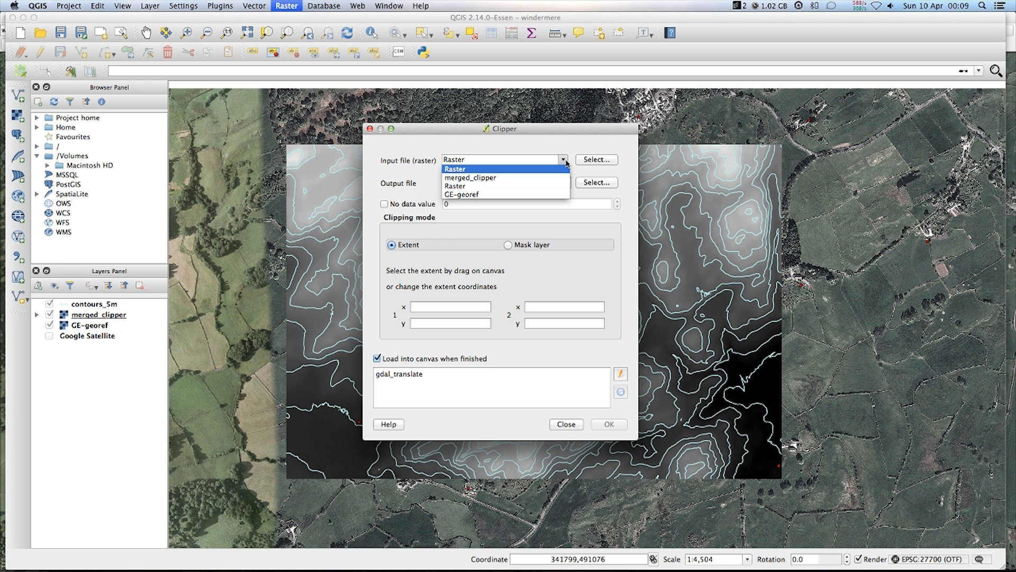
left_click(555, 194)
left_click(586, 183)
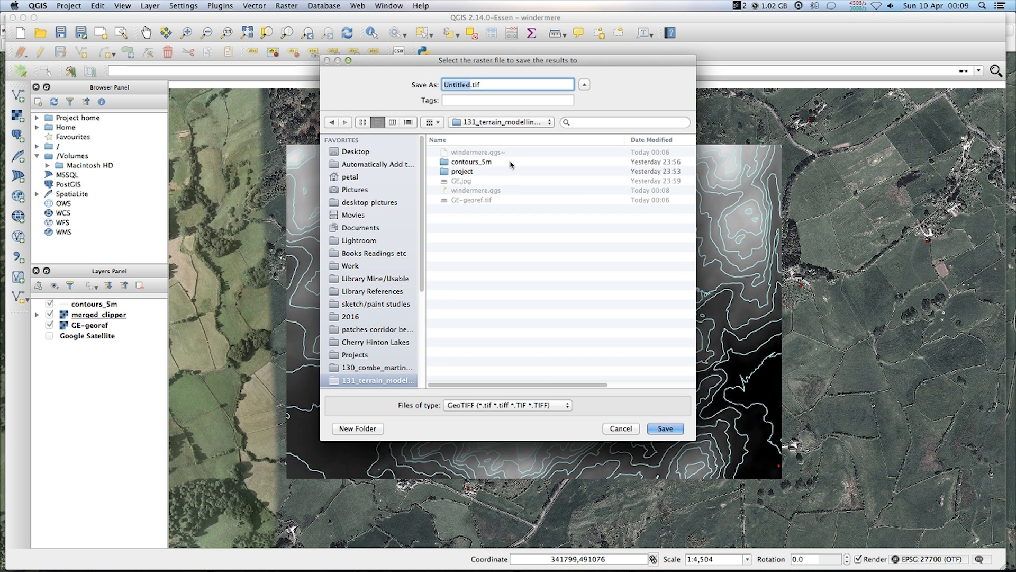
type("georef_clipped")
left_click(666, 428)
left_click(385, 204)
Draw the clip extent over the elevation raster, run the clip, then hide merged_clipper and GE-georef
left_click_drag(500, 130, 112, 84)
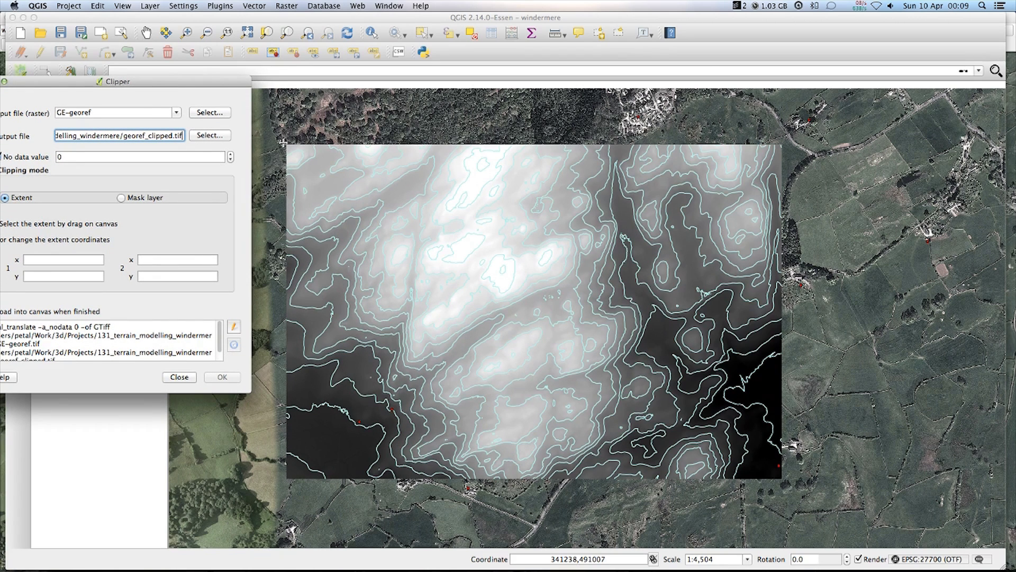
left_click_drag(284, 142, 783, 479)
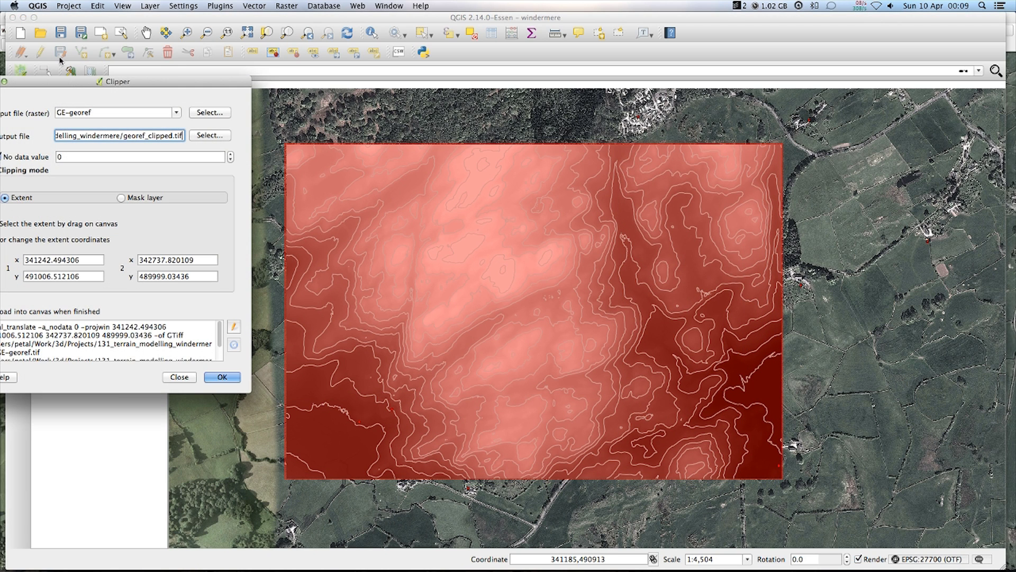
left_click_drag(63, 84, 404, 70)
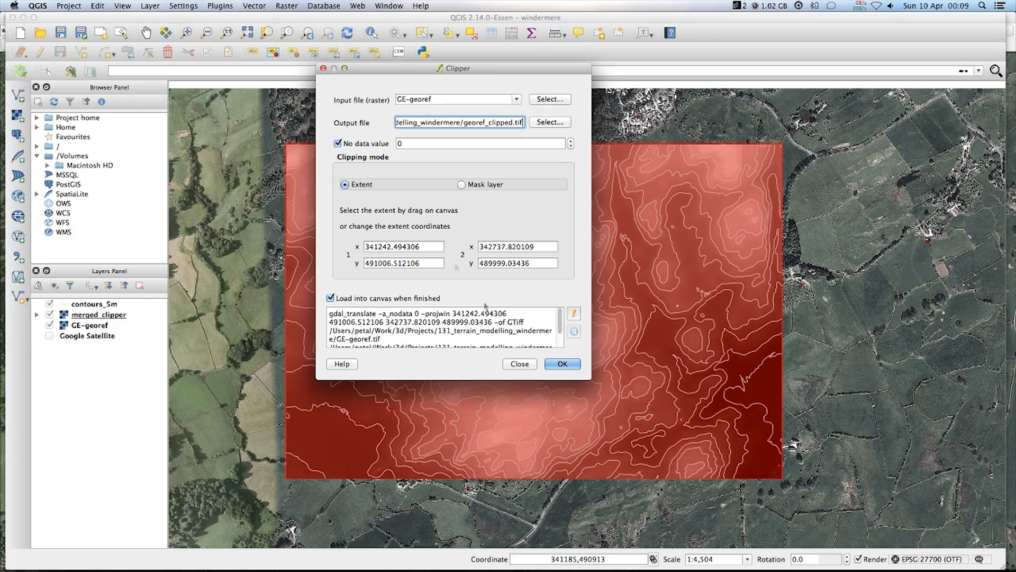
left_click(562, 364)
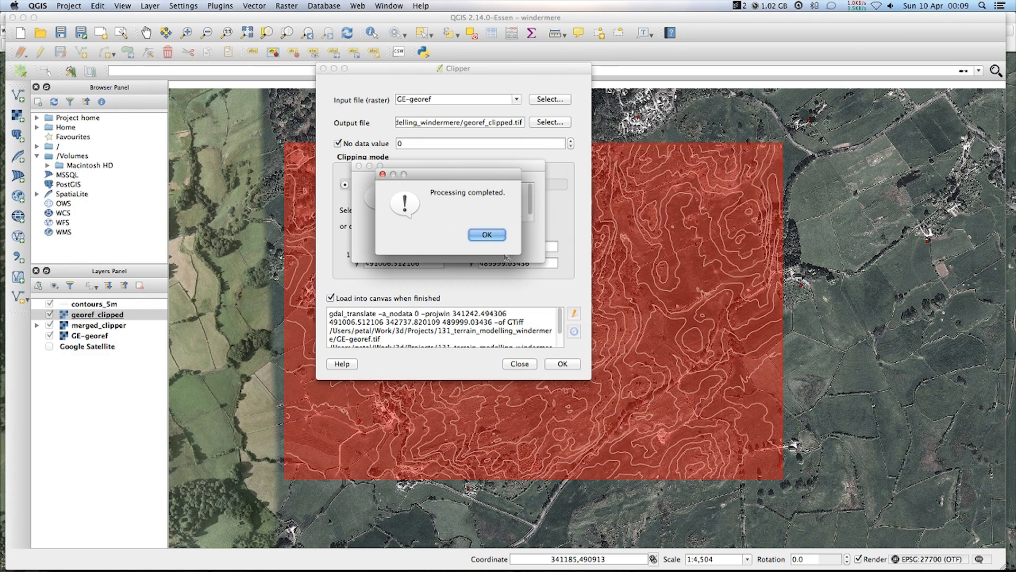
left_click(487, 234)
left_click(452, 247)
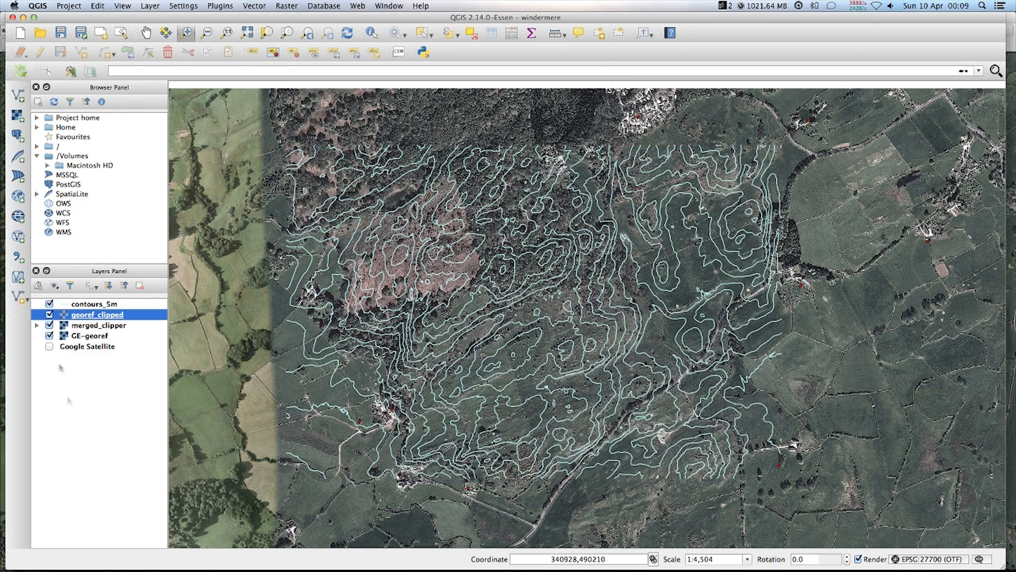
left_click(50, 325)
left_click(49, 335)
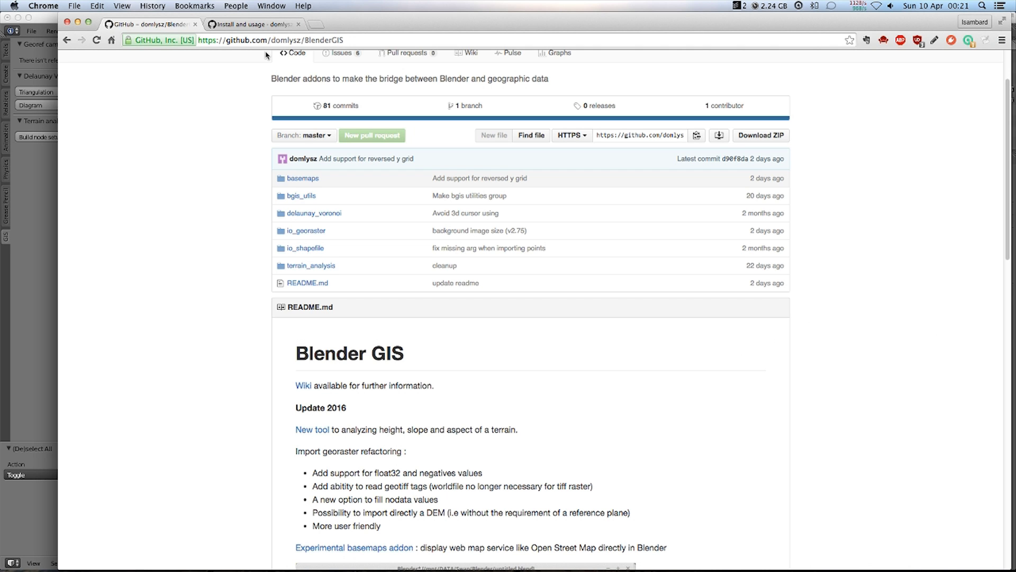
Review the BlenderGIS wiki's 'Install and usage' unzip-and-copy steps for Blender's addons folder
left_click_drag(411, 354, 299, 346)
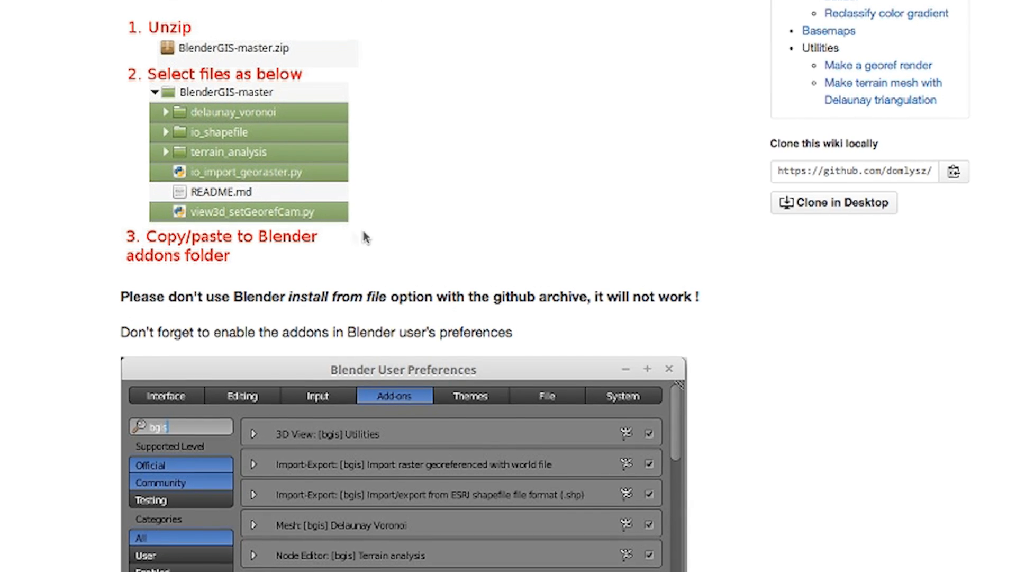
In Finder, show the package contents of the Blender application
key("super+Tab")
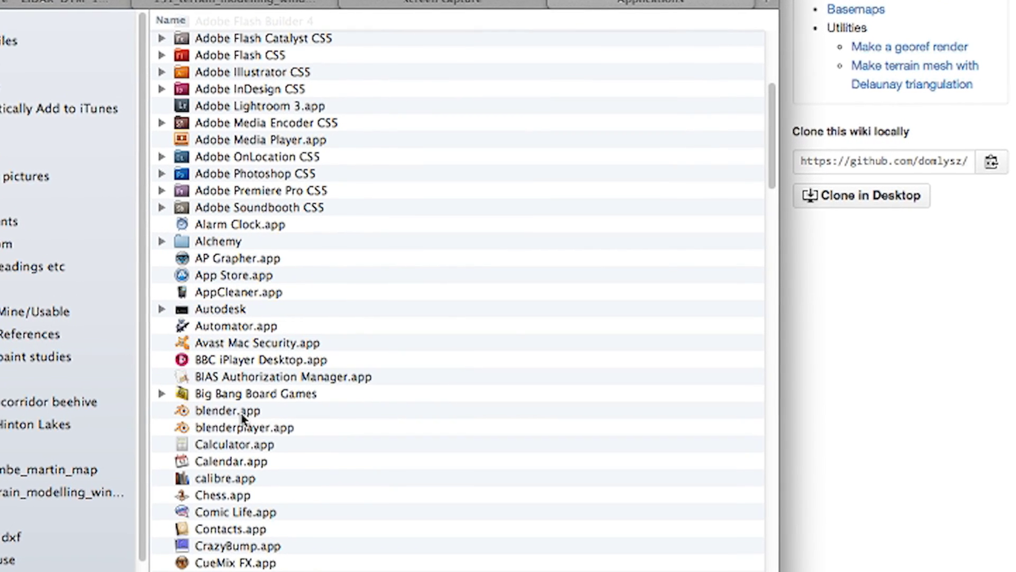
left_click(243, 417)
right_click(242, 416)
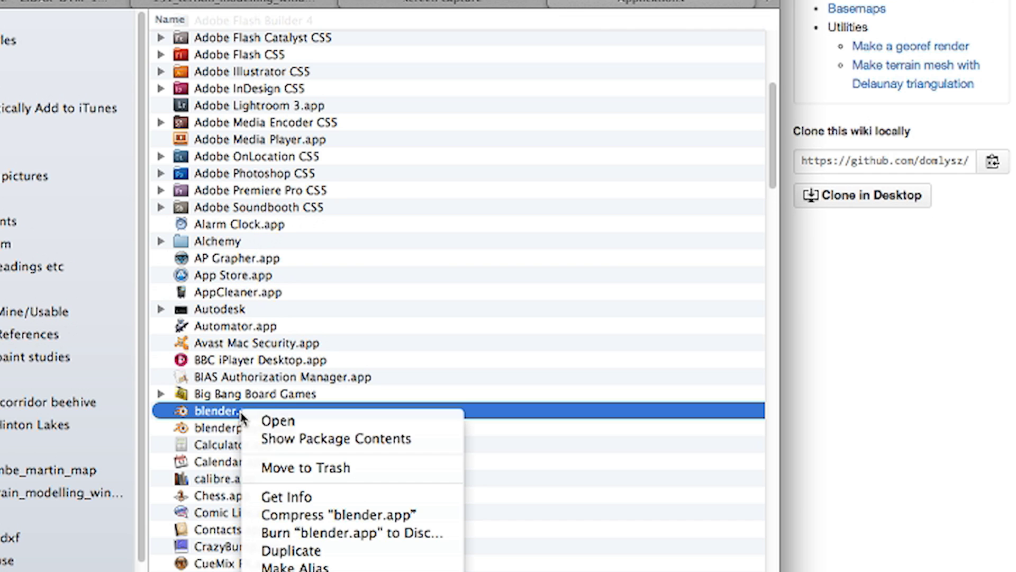
left_click(256, 438)
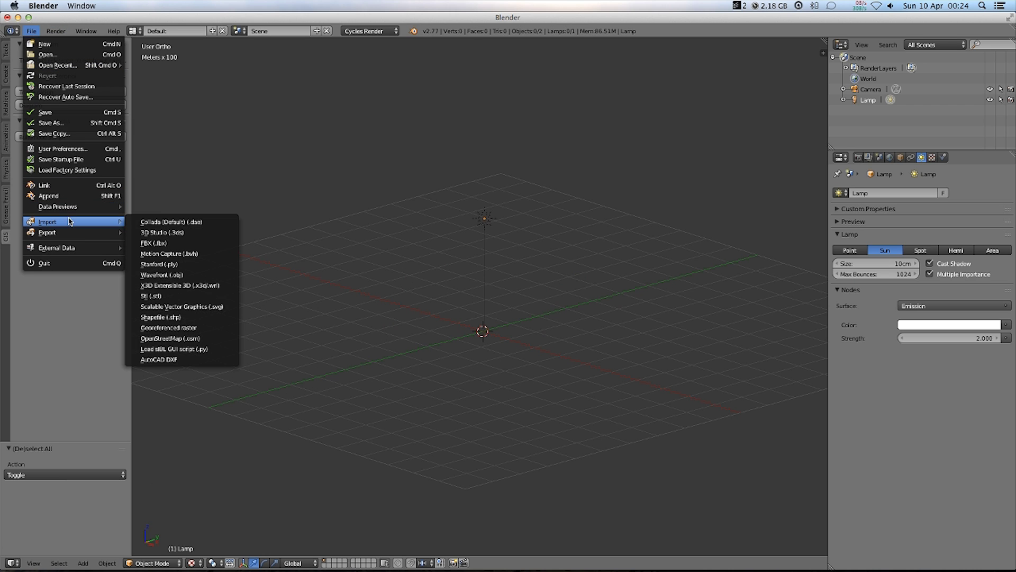
Select contour.shp in the contours_5m folder for Shapefile import, then switch to QGIS
left_click(199, 318)
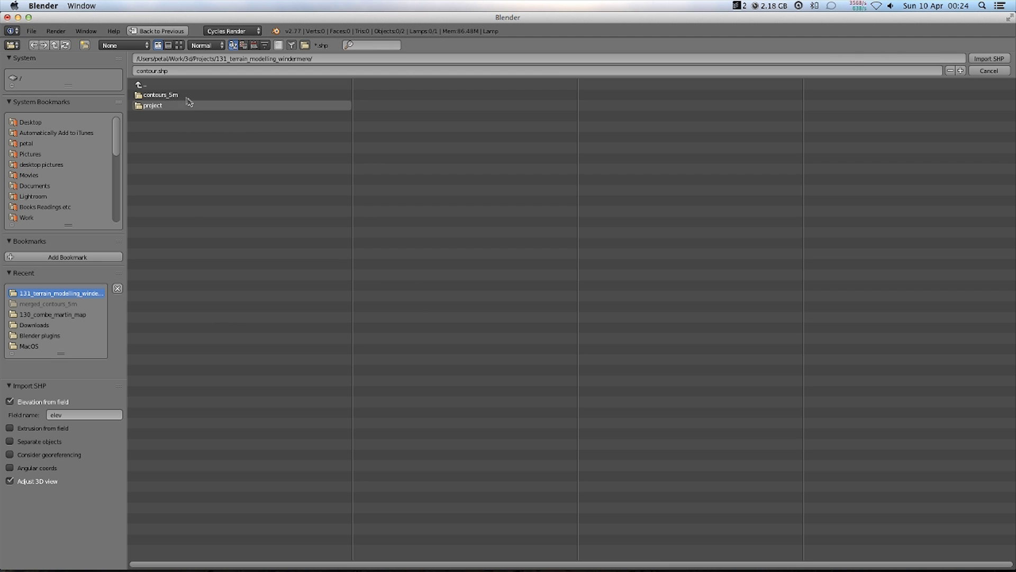
left_click(160, 95)
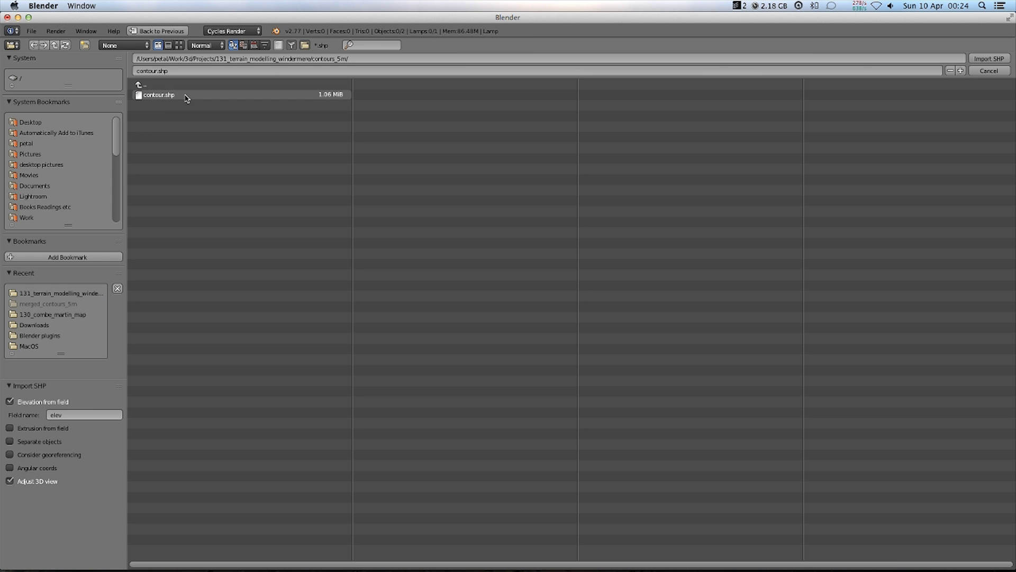
left_click(187, 97)
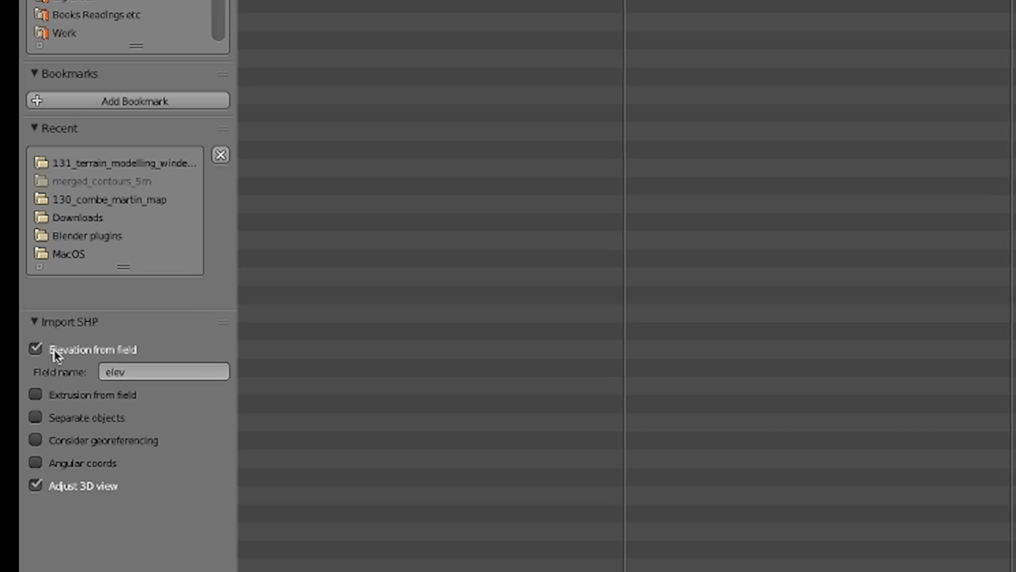
key("super+Tab")
key("super+Tab")
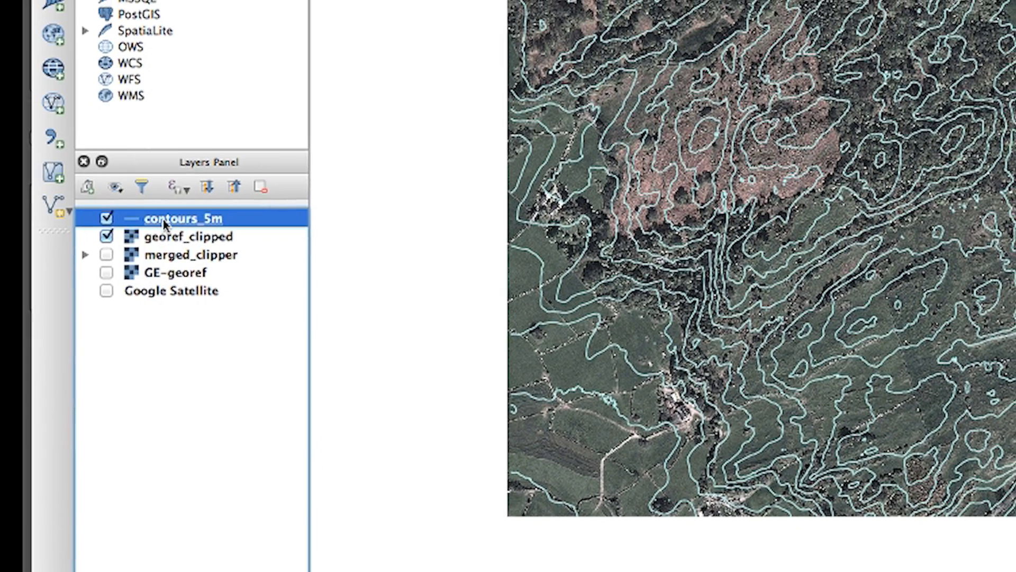
Sort the contours_5m attribute table by ELEV both ways to confirm 15–80, then return to Blender
right_click(173, 211)
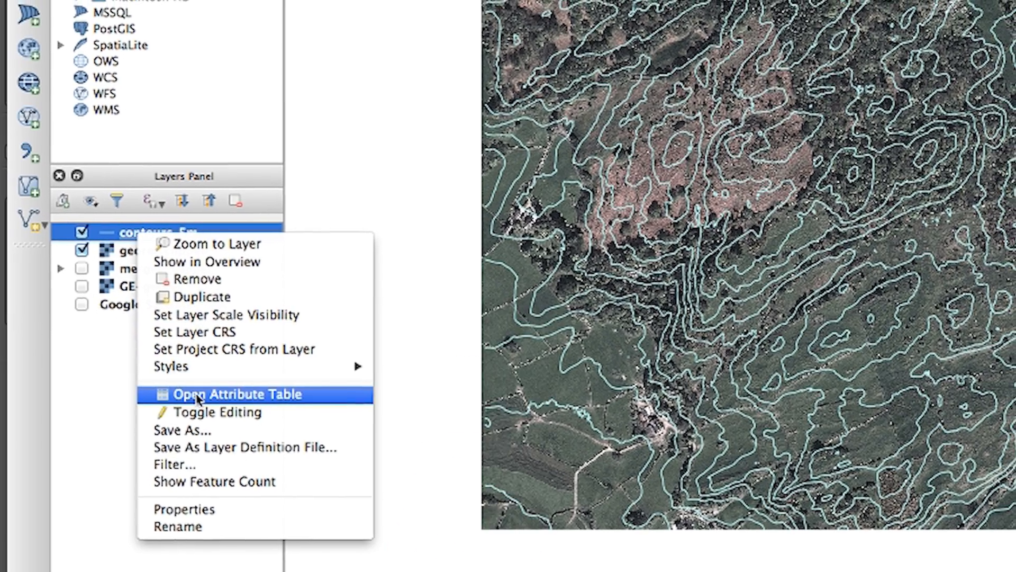
left_click(175, 388)
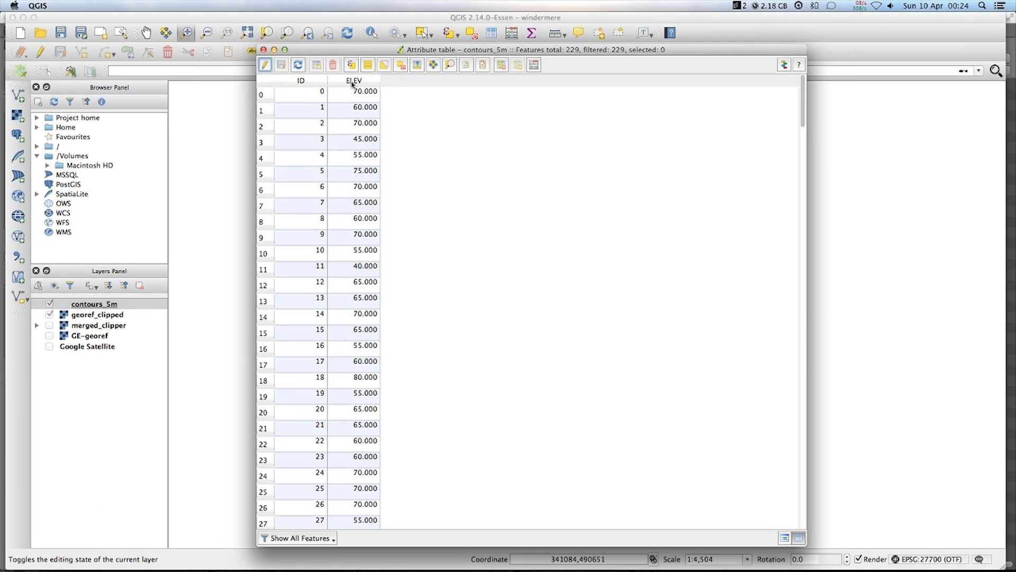
left_click(353, 82)
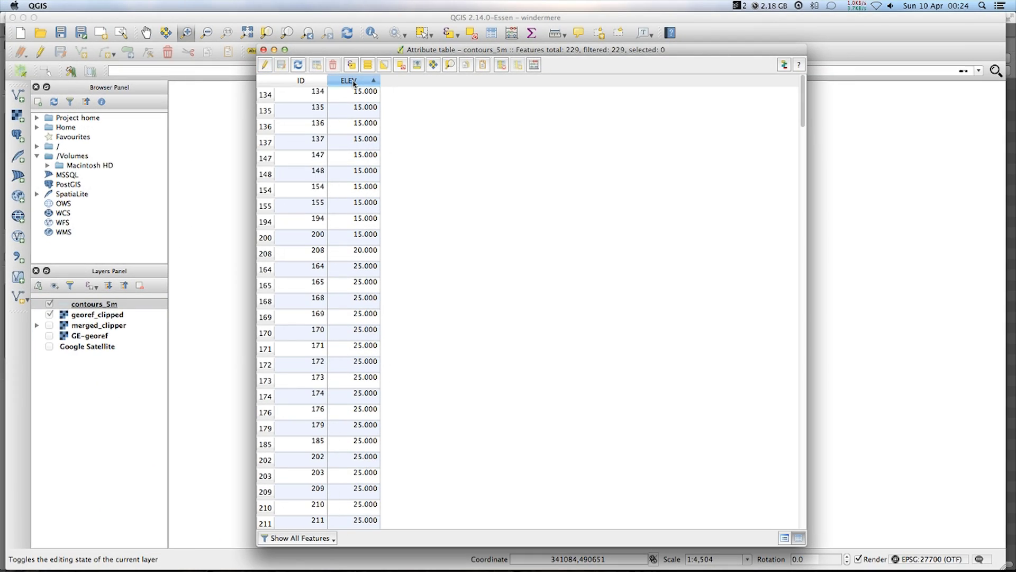
left_click(353, 81)
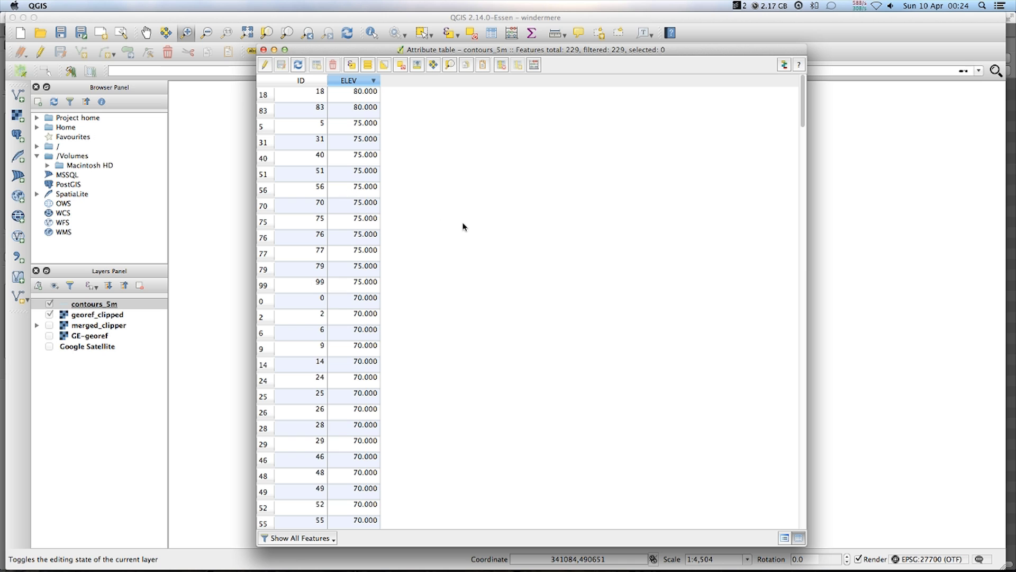
key("super+Tab")
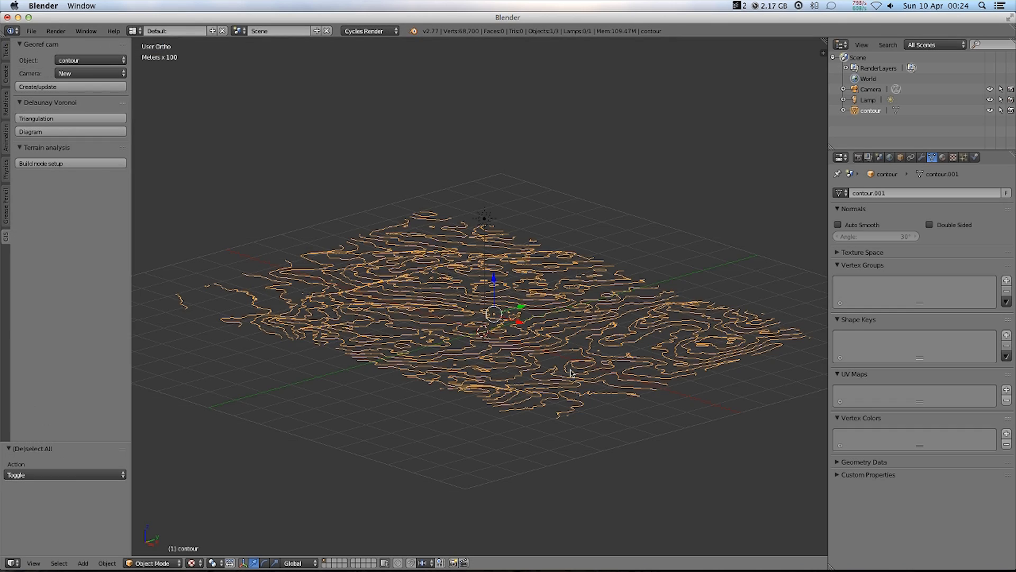
Triangulate the imported contour lines into a 137,293-triangle TIN mesh, then open File > Import
middle_click_drag(481, 221, 16, 261)
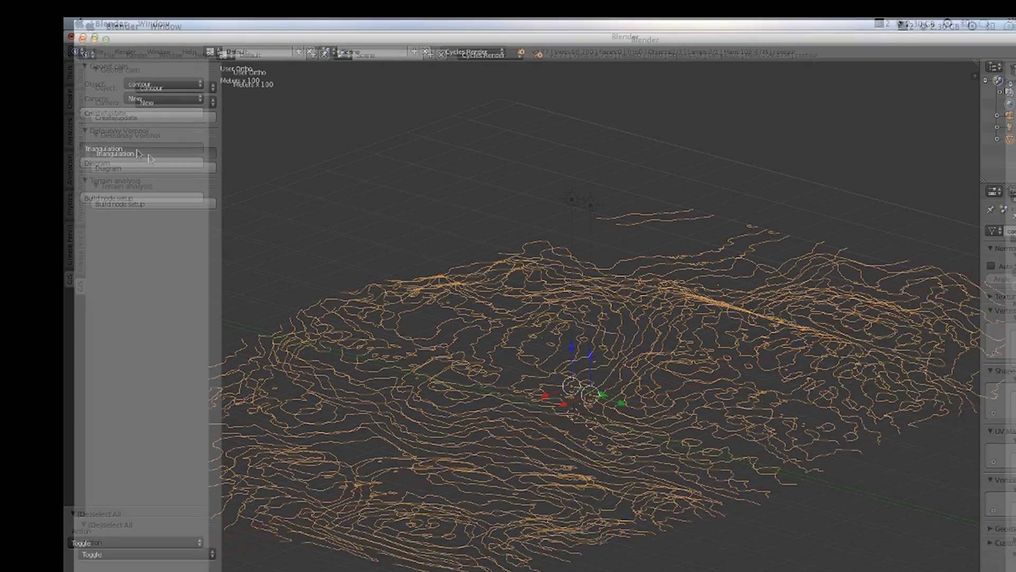
left_click(138, 154)
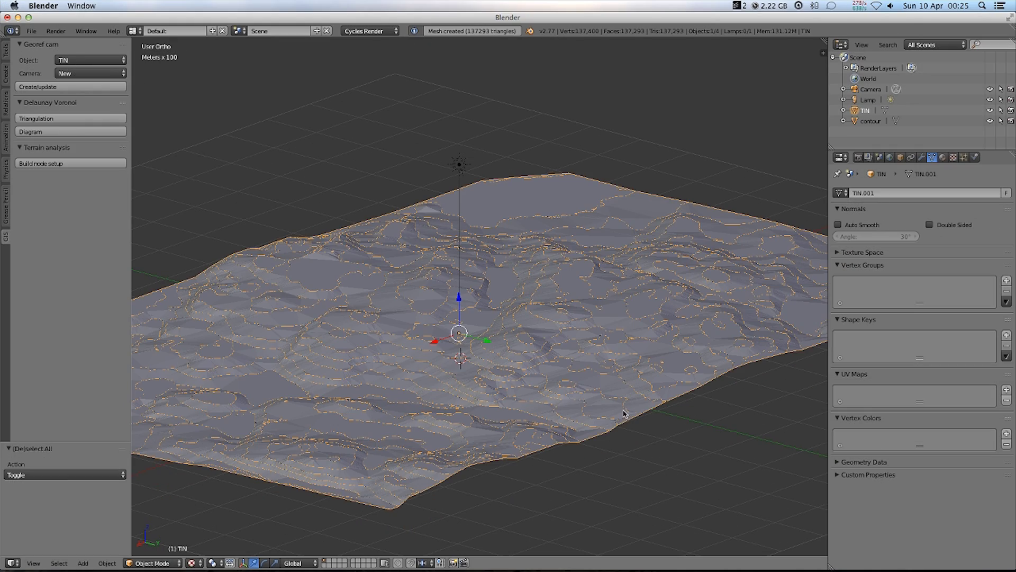
mouse_move(632, 378)
middle_mouse_down()
mouse_move(630, 313)
mouse_move(633, 380)
middle_mouse_up()
scroll(633, 380, "down", 2)
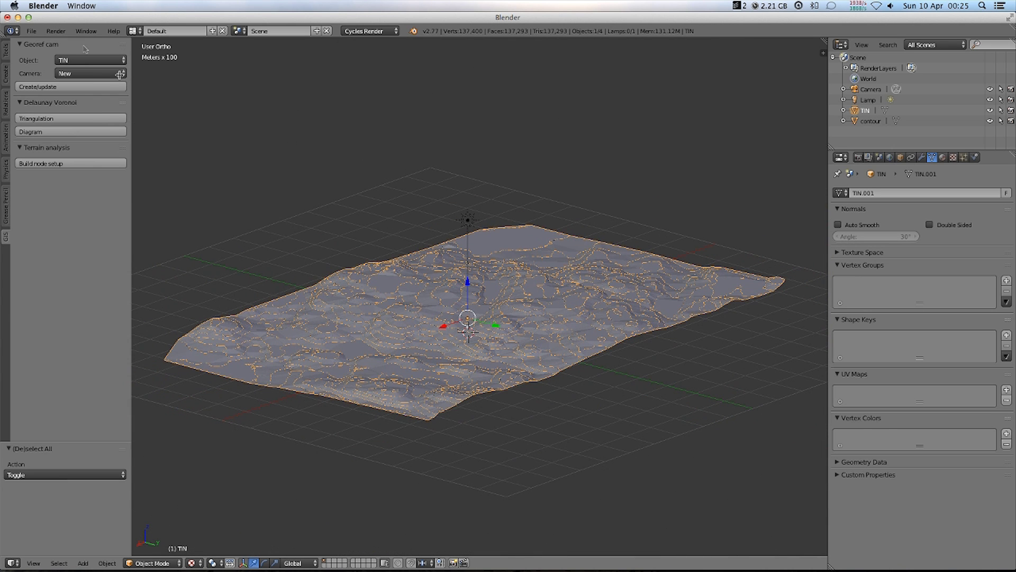
left_click(31, 31)
mouse_move(100, 227)
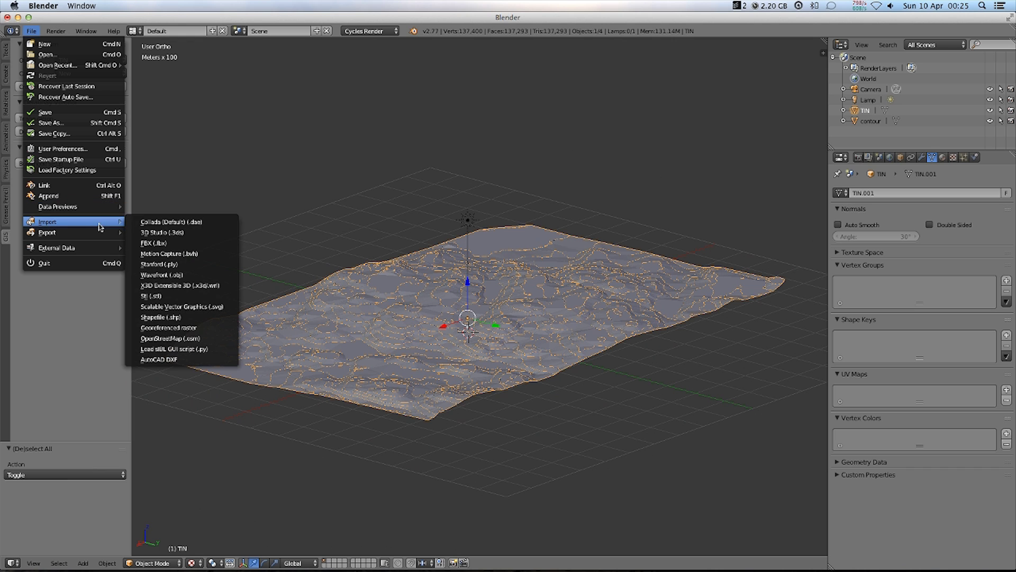
Import georef_clipped.tif as a georeferenced raster in On mesh mode onto the TIN object
left_click(201, 328)
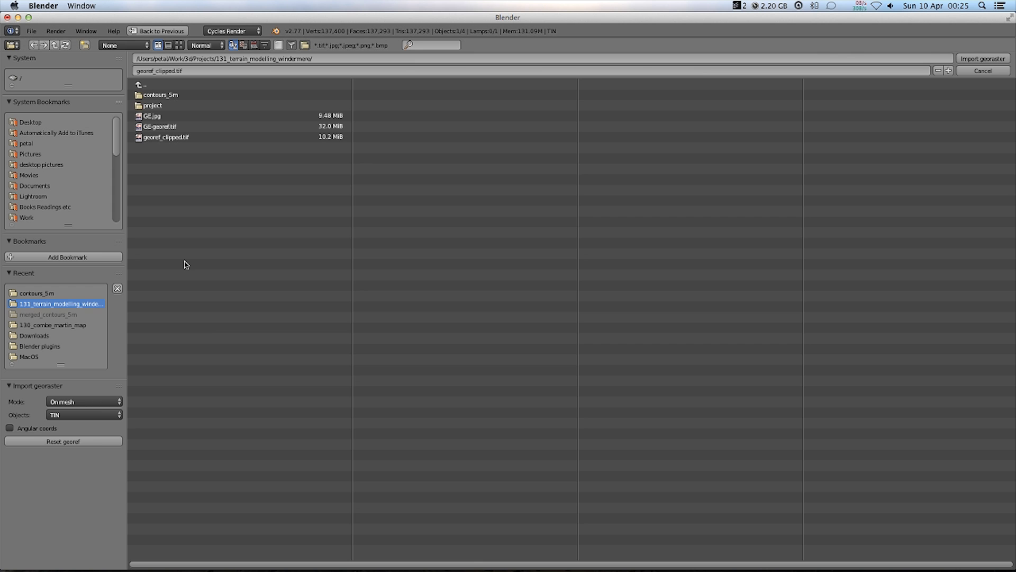
left_click(185, 139)
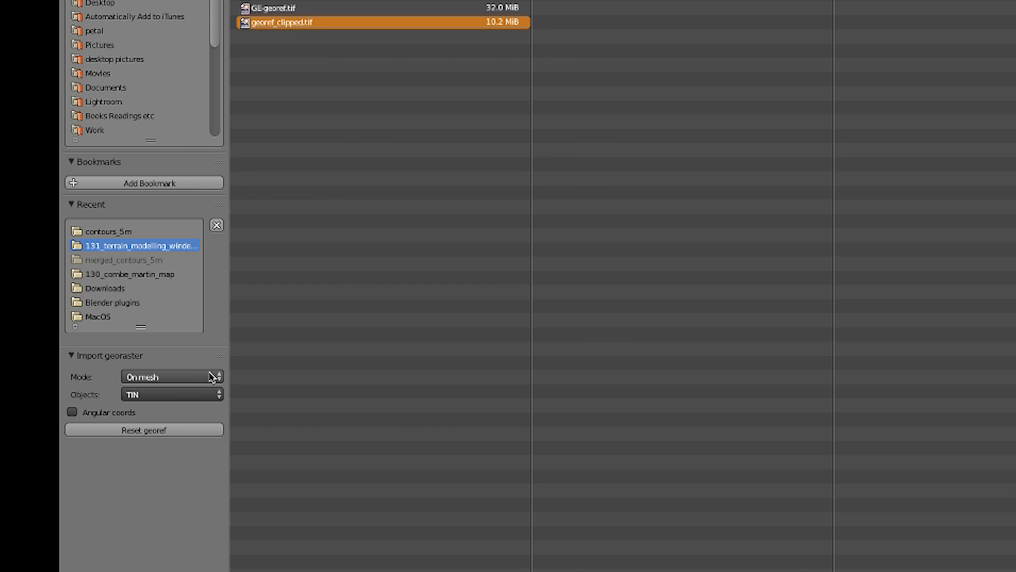
left_click(115, 401)
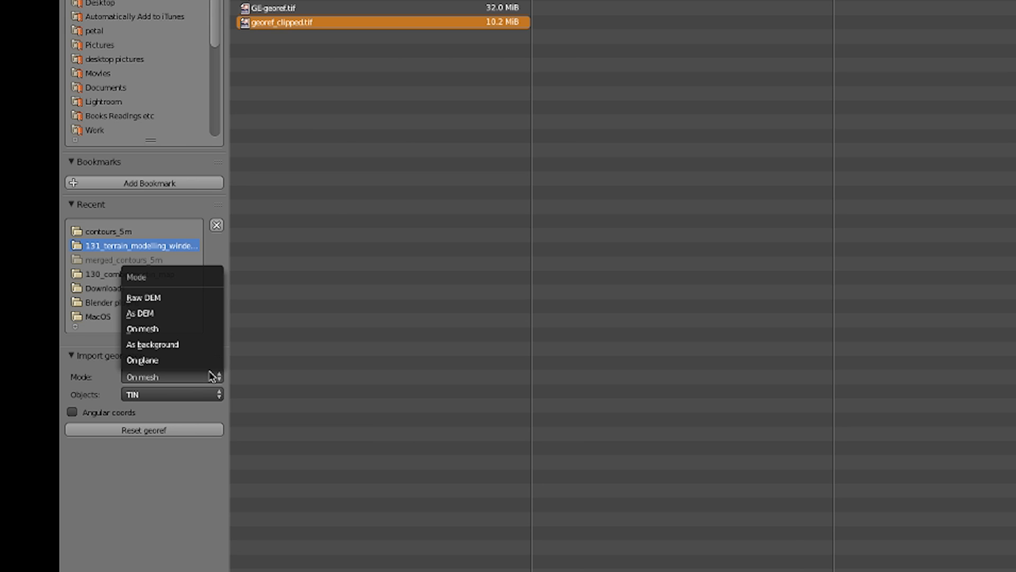
left_click(182, 330)
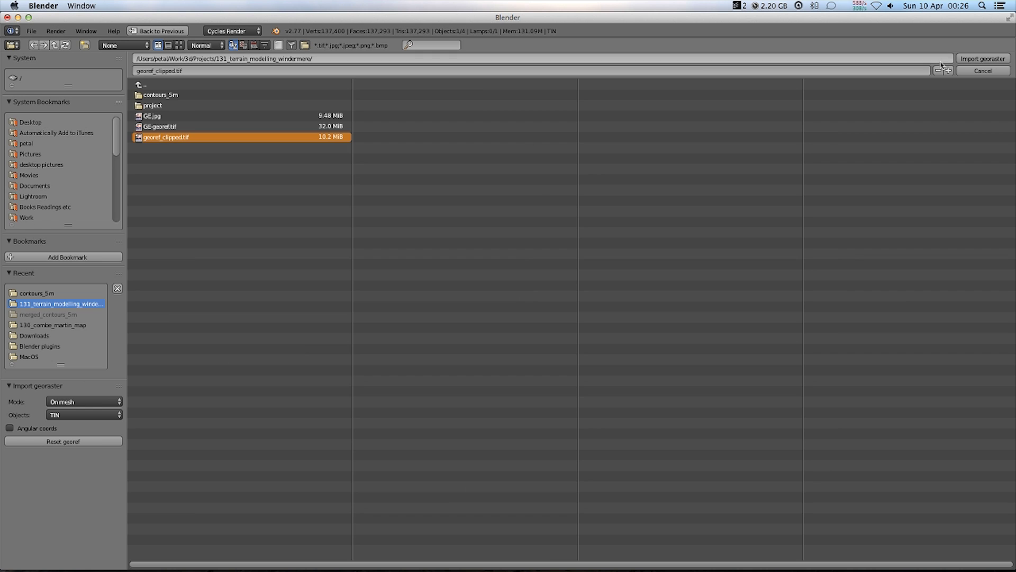
key("Return")
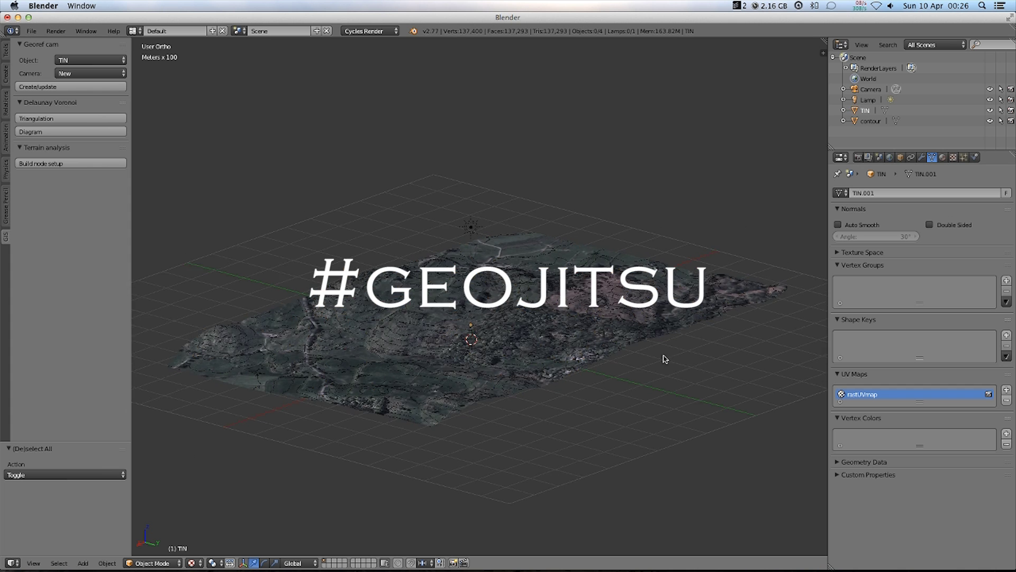
Switch the viewport to Rendered shading and orbit to a low side view of the terrain
key("z")
left_click(719, 345)
middle_click_drag(699, 359, 691, 331)
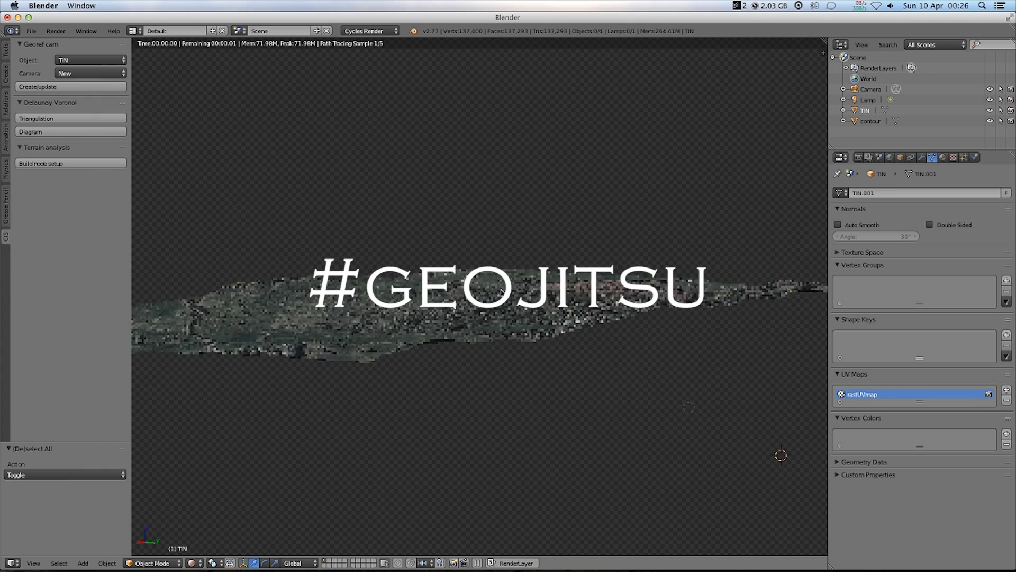